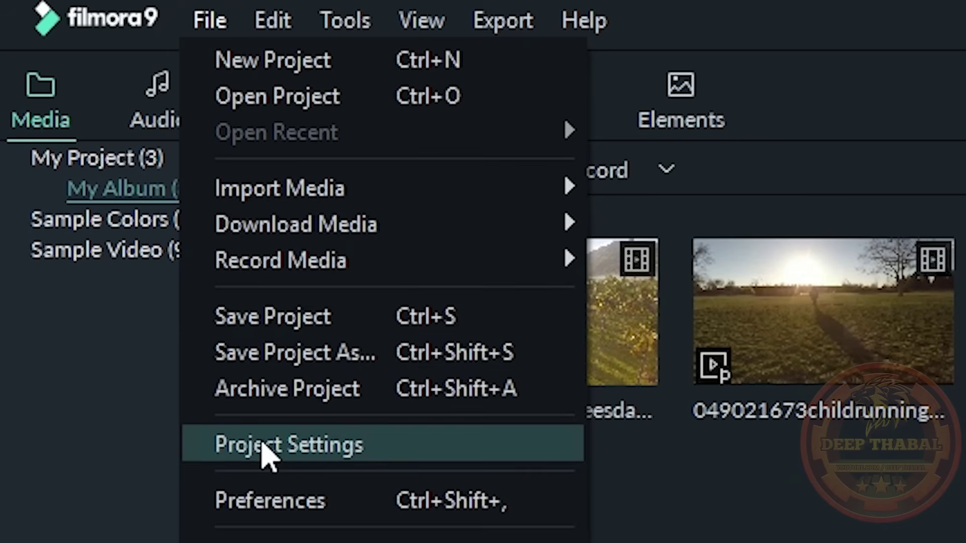
Step: Set the project frame rate to 30 fps, keep the resolution at 1920 x 1080 (16:9 Full HD), and lock the aspect ratio
click(298, 438)
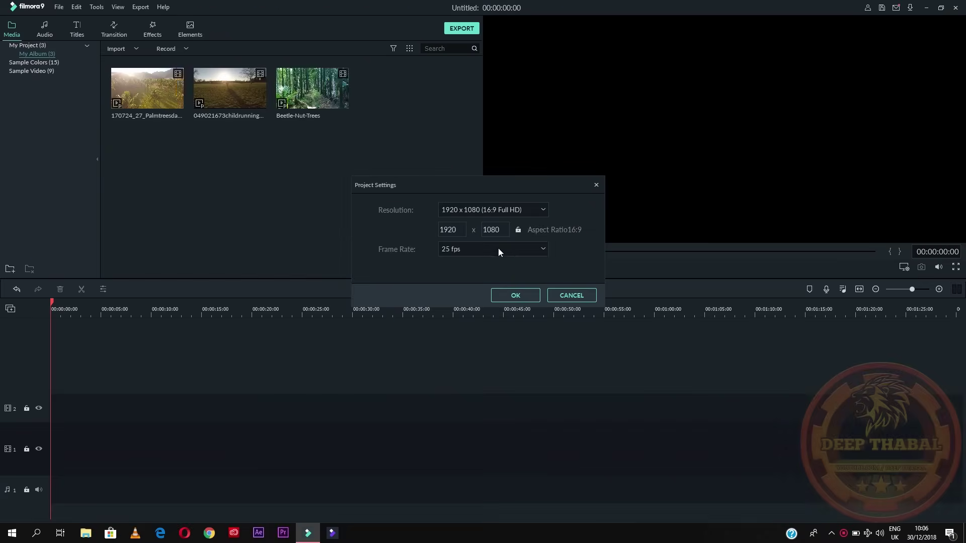
click(481, 251)
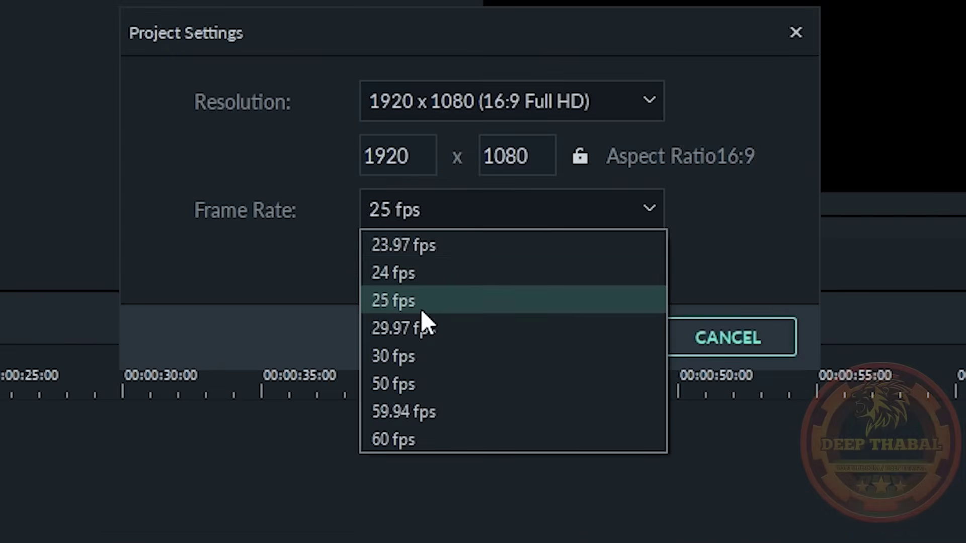
click(399, 352)
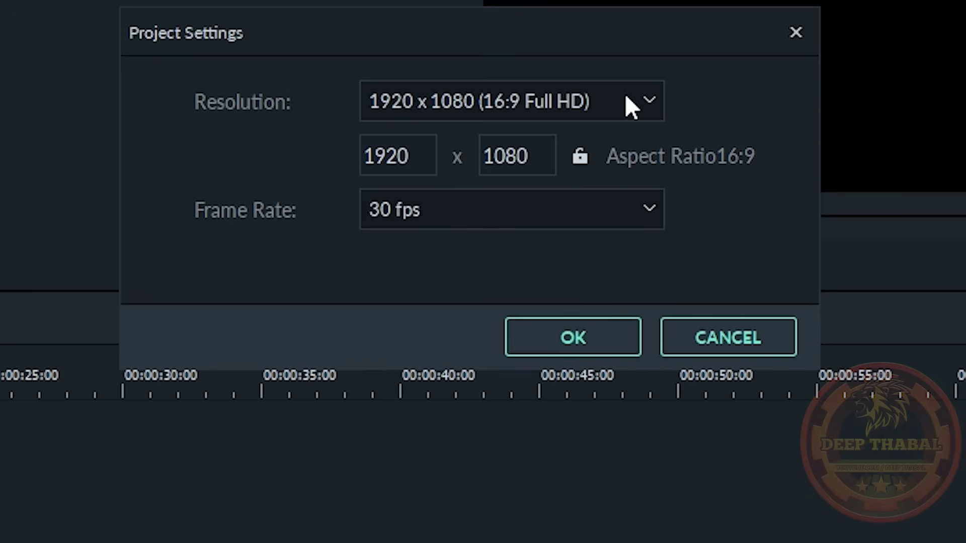
click(625, 95)
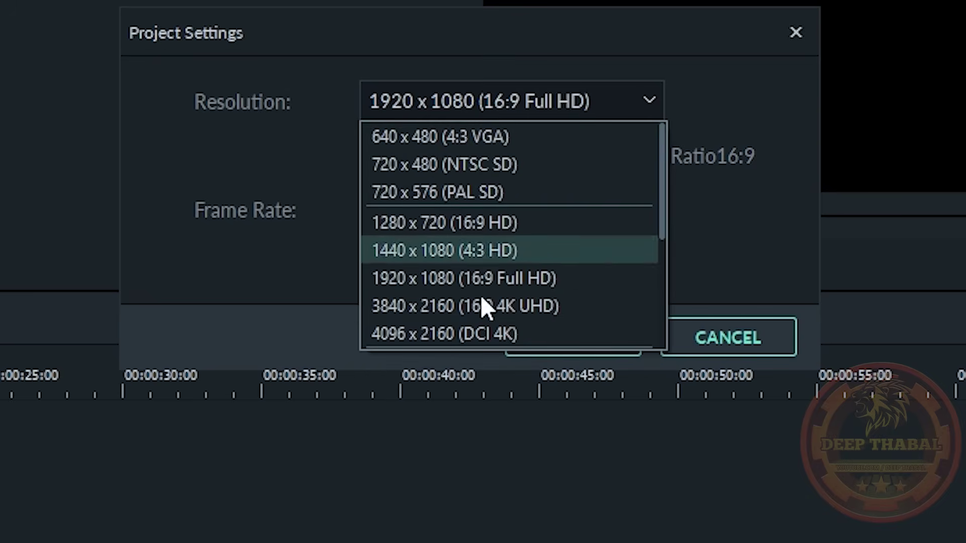
click(663, 75)
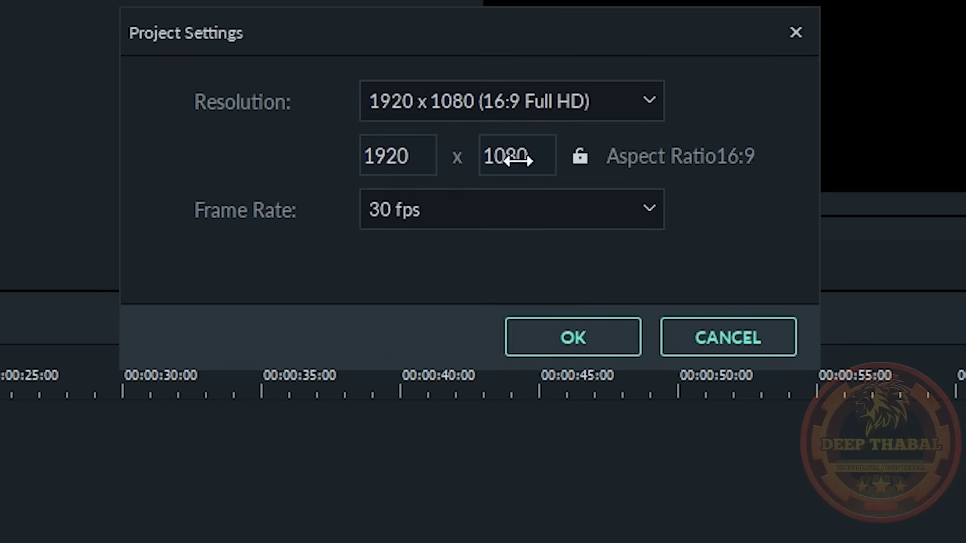
click(580, 165)
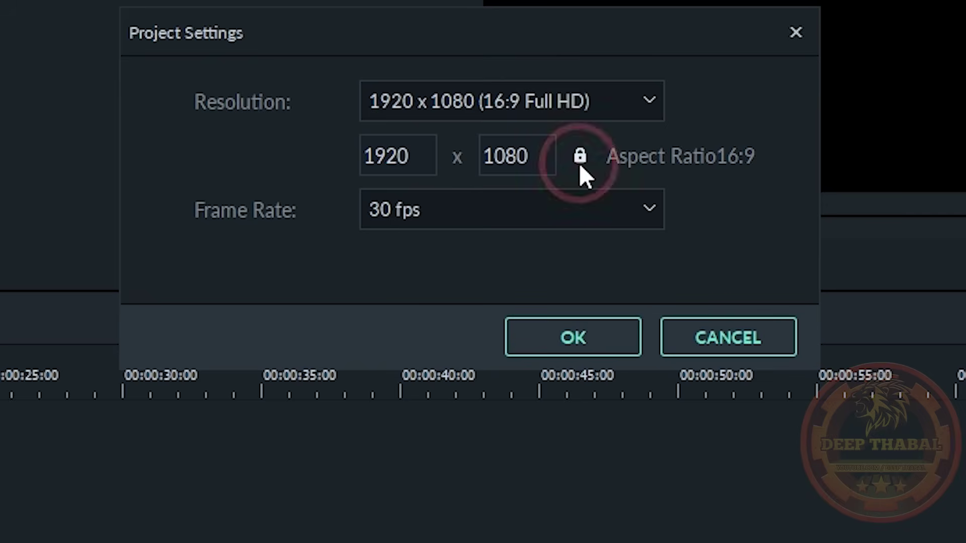
click(582, 158)
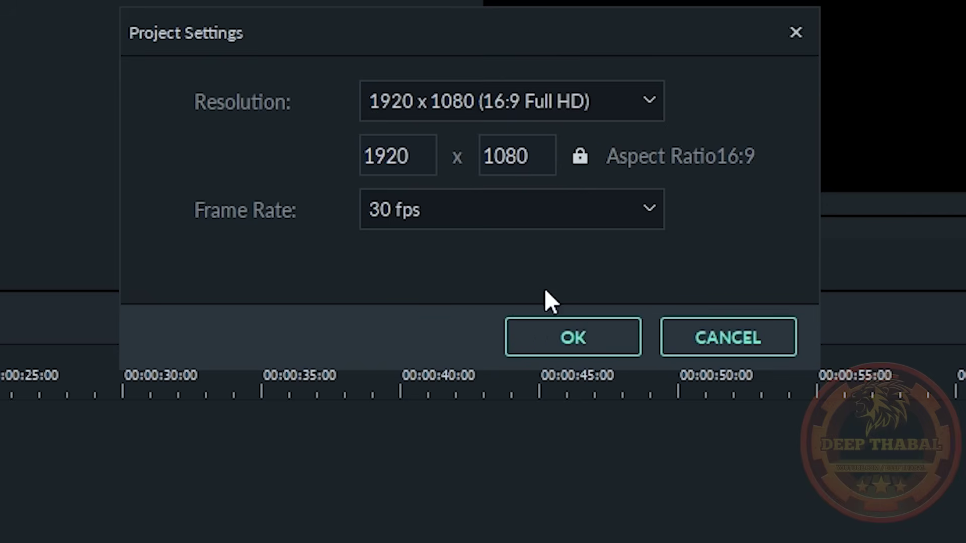
click(590, 336)
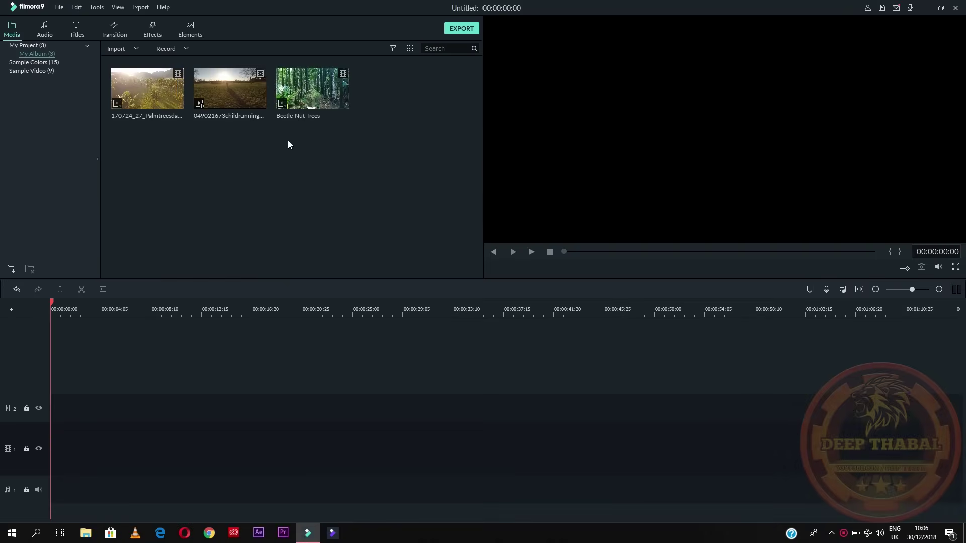
Step: Place the palm trees, Beetle-Nut-Trees and child running clips end to end on video track 2, keeping the project settings unchanged
drag(177, 103, 53, 409)
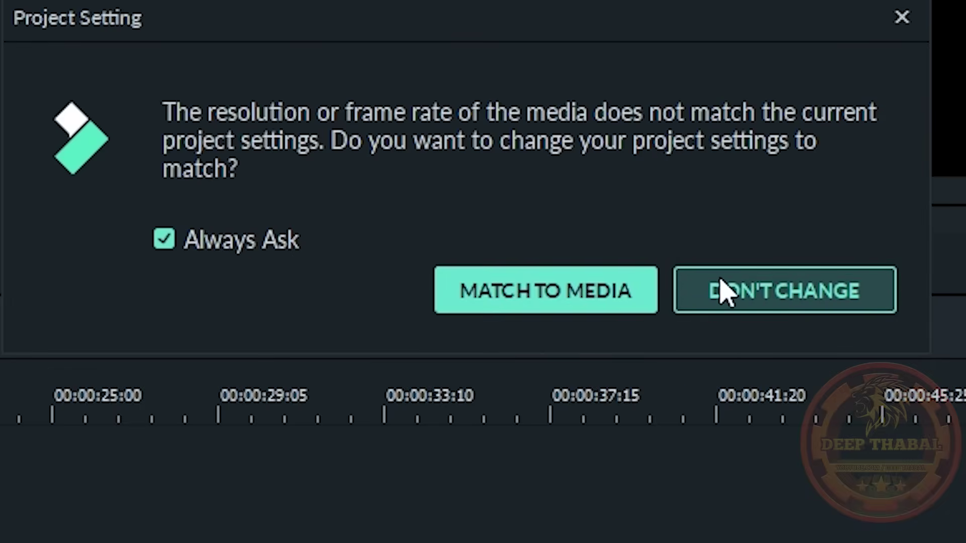
click(743, 294)
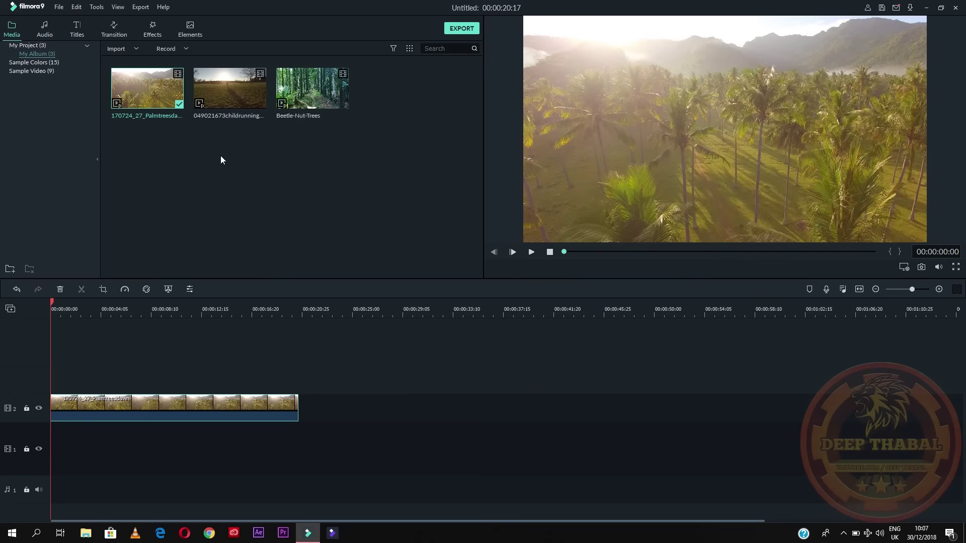
mouse_move(291, 102)
drag(294, 102, 298, 401)
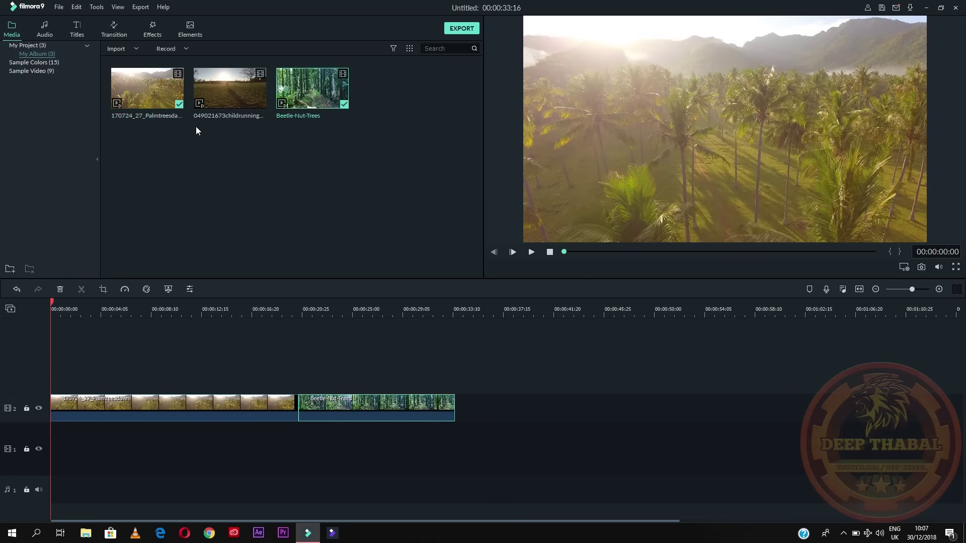
drag(225, 102, 457, 405)
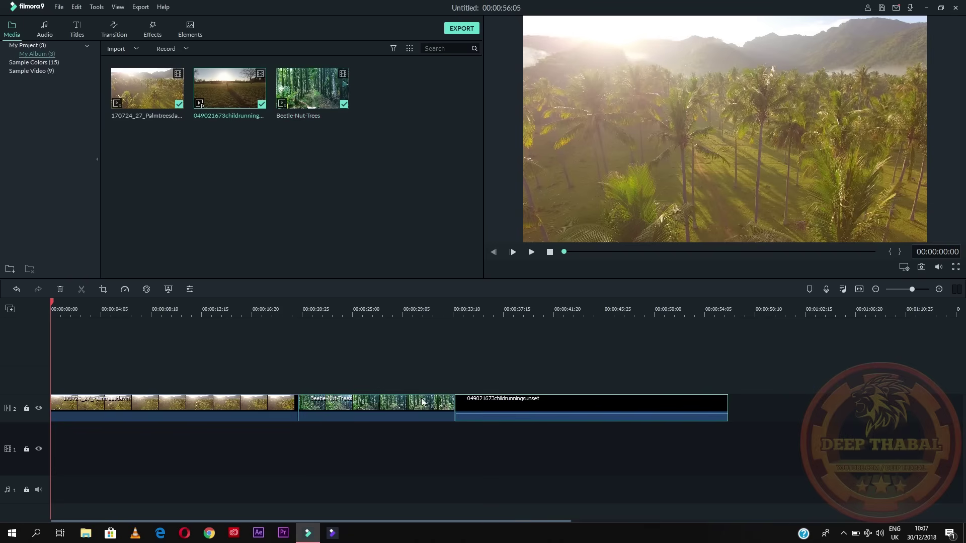
Step: Apply Crop to Fit to each of the three clips on video track 2
click(145, 309)
right_click(164, 401)
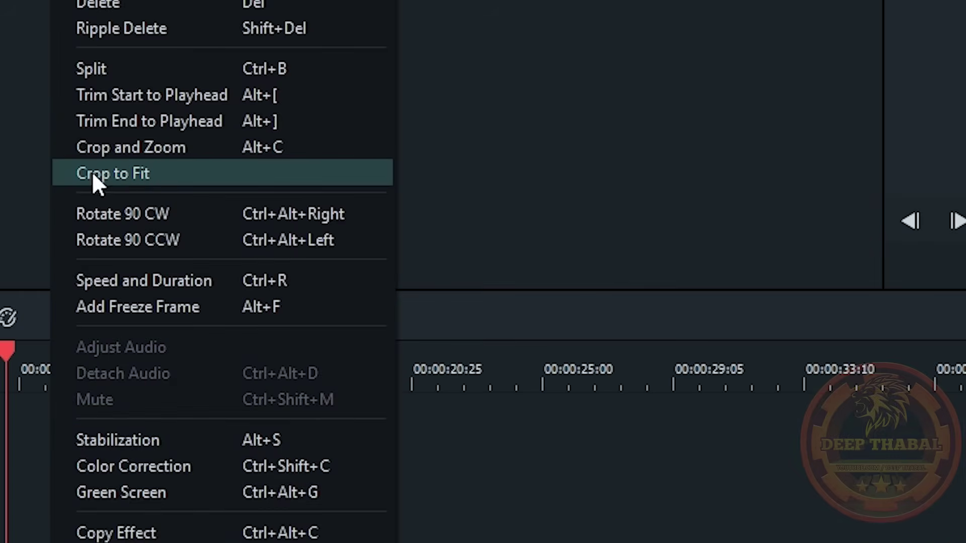
click(106, 174)
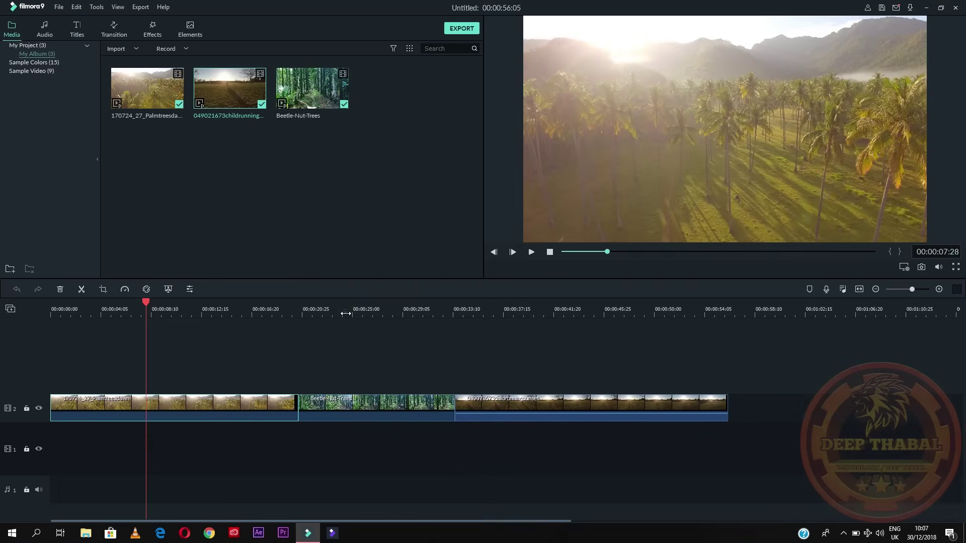
click(523, 372)
right_click(364, 417)
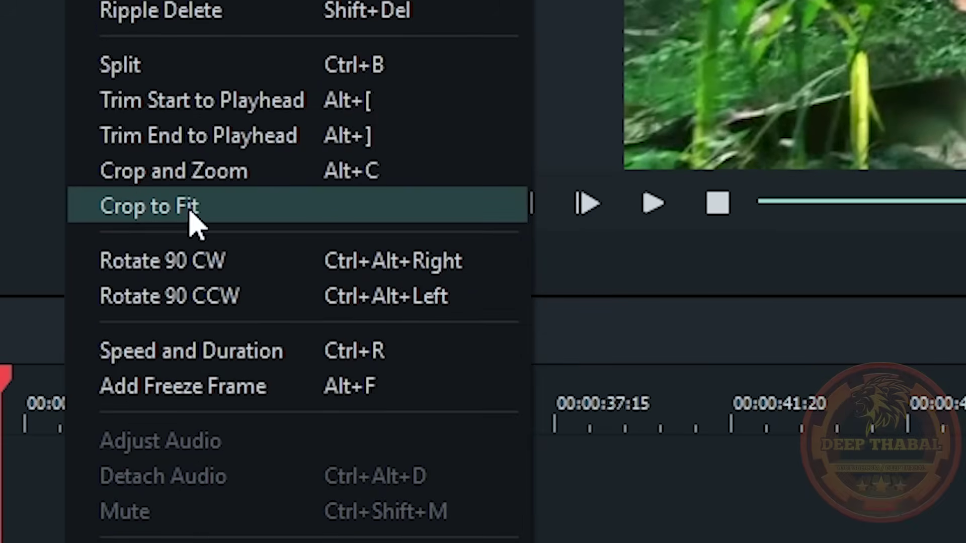
click(161, 209)
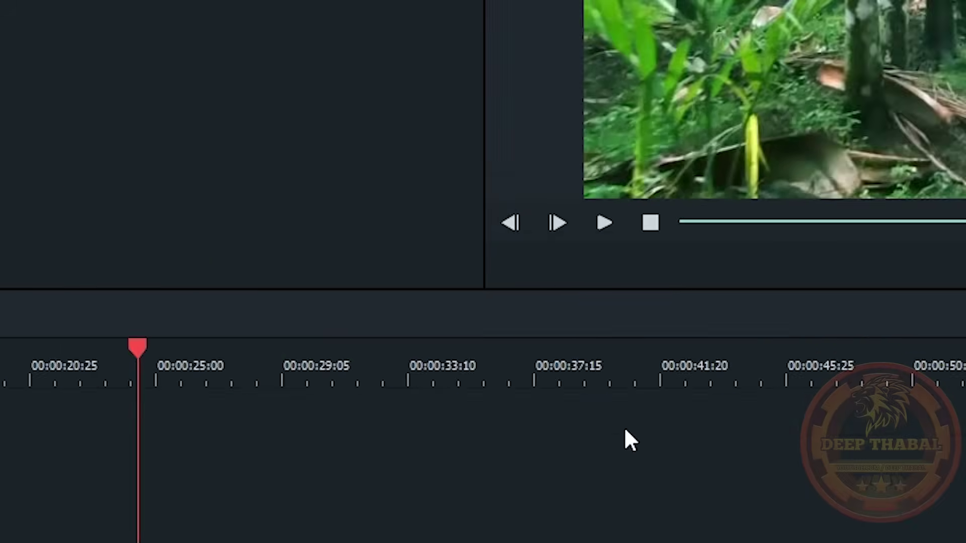
right_click(520, 414)
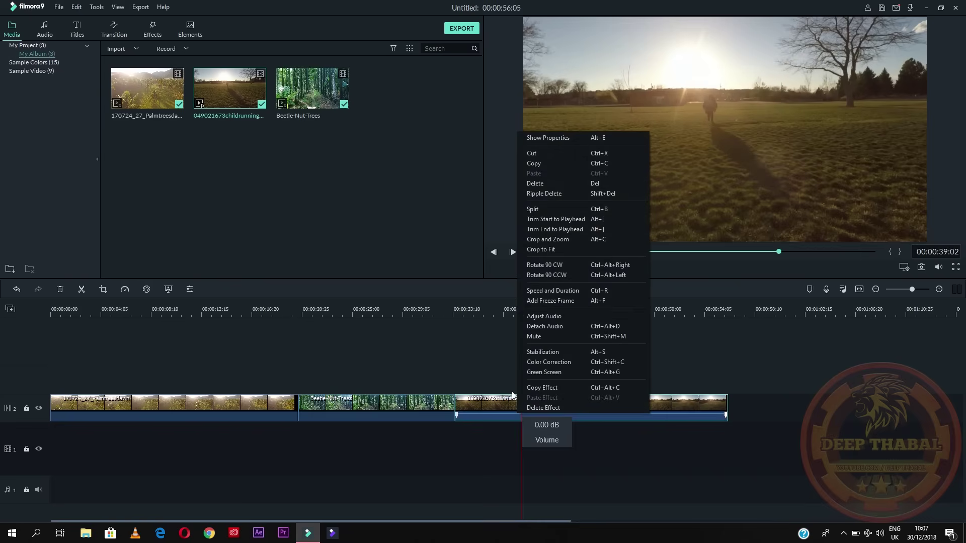
click(548, 250)
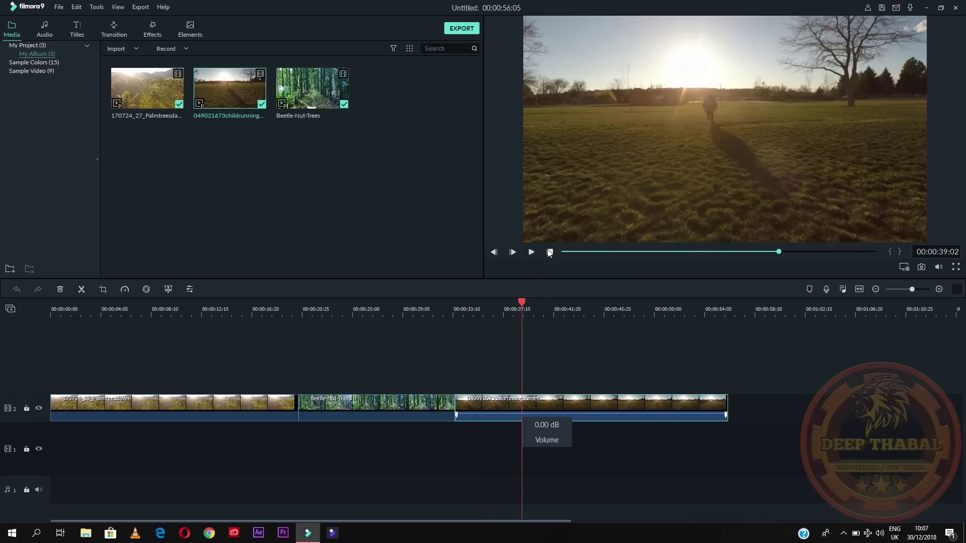
Step: Speed up the palm trees clip so it lasts about 2 seconds, leaving Ripple Edit and Reverse Speed off
click(129, 311)
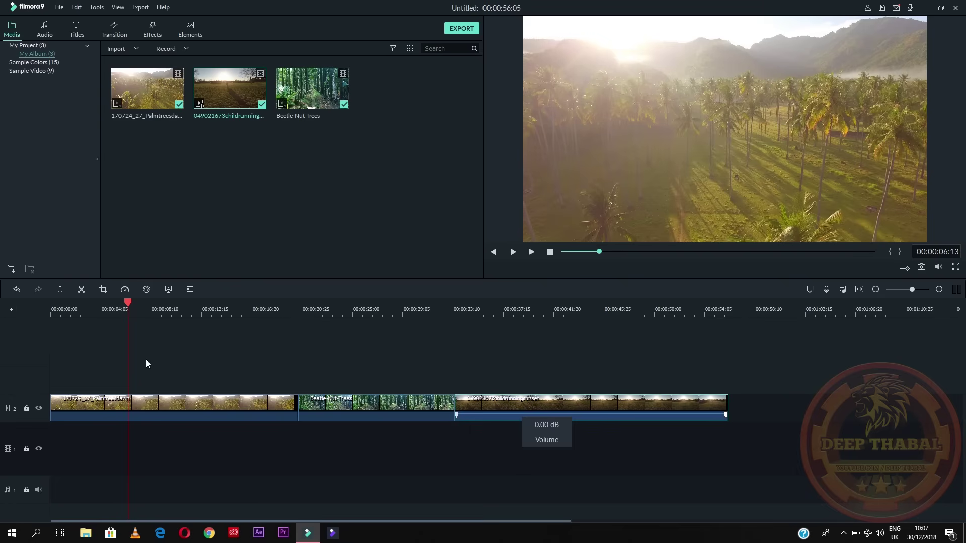
click(144, 412)
right_click(144, 412)
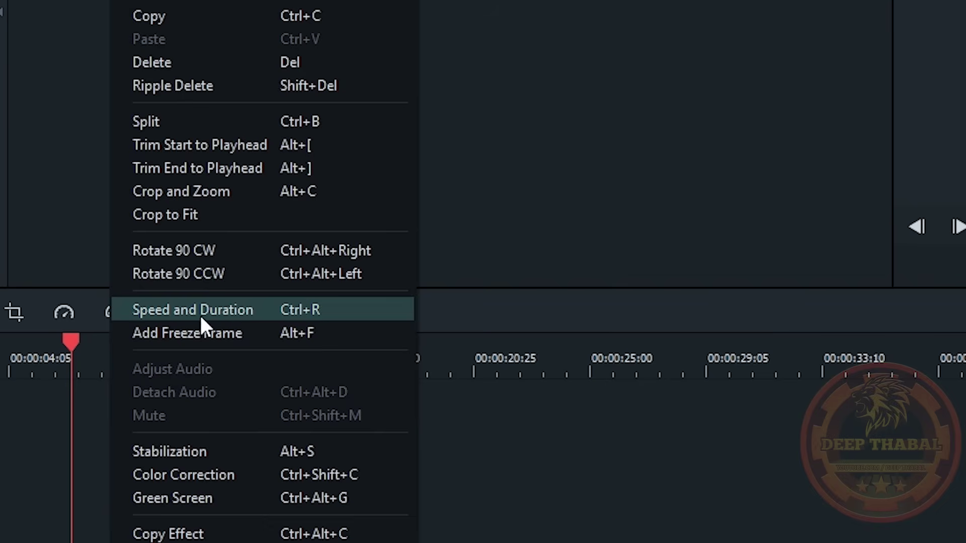
click(189, 312)
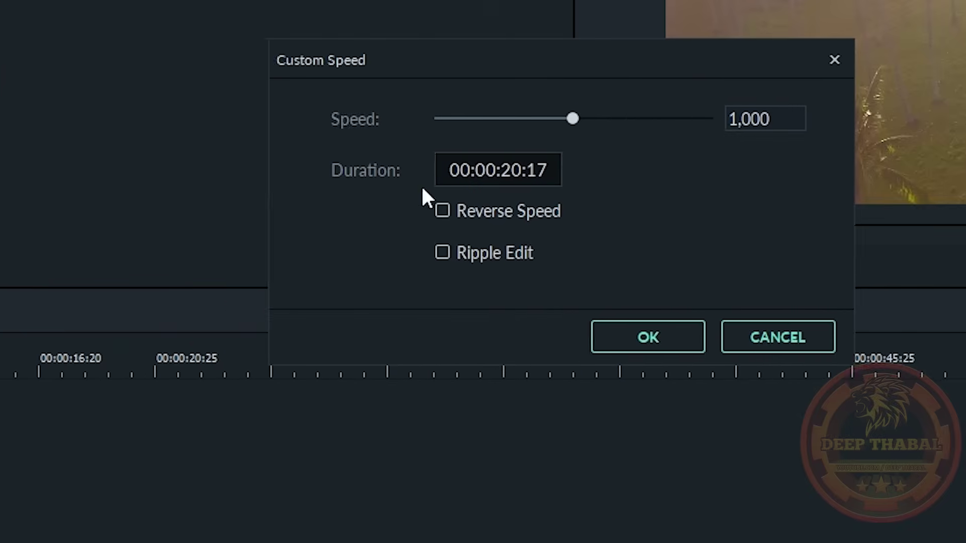
click(508, 119)
click(546, 335)
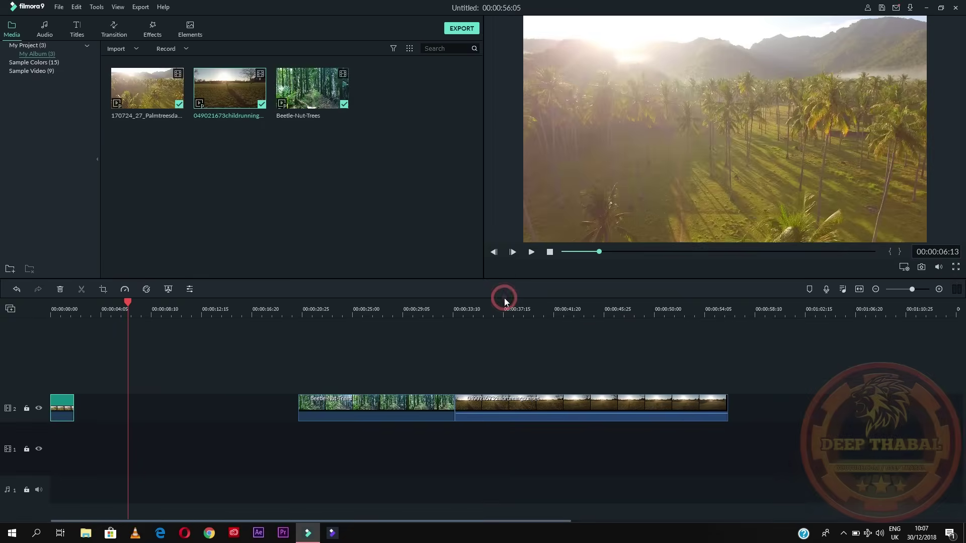
Step: Play the sped-up palm trees clip from the start of the timeline to check its motion
click(59, 310)
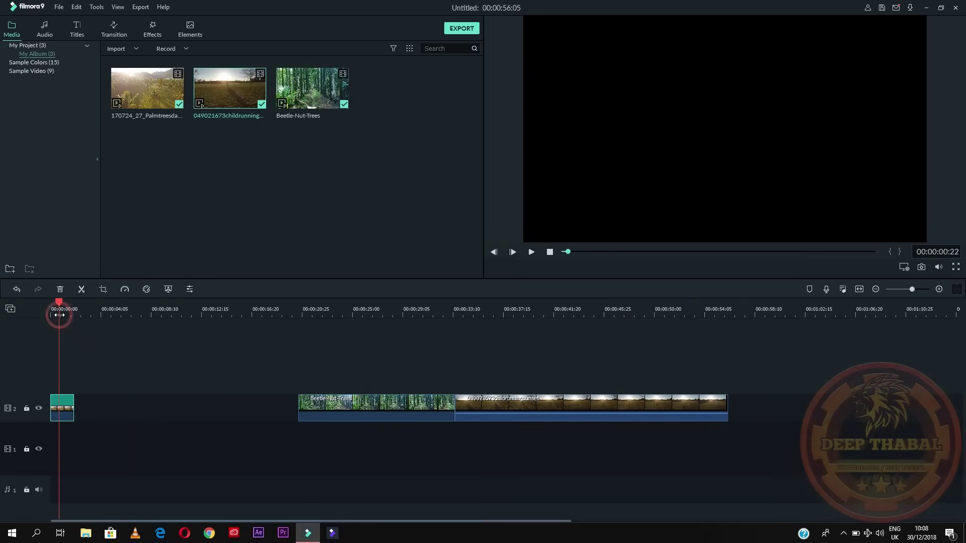
drag(62, 302, 46, 305)
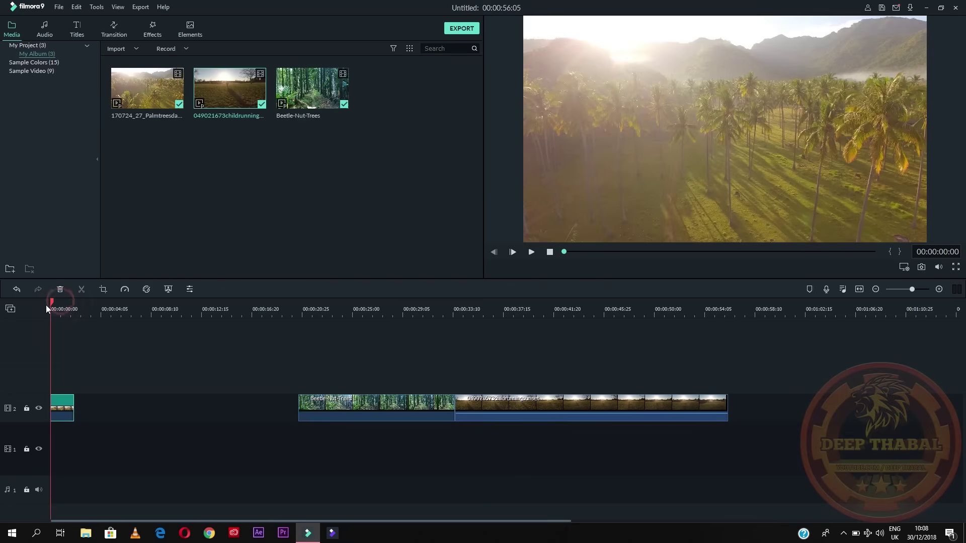
key(space)
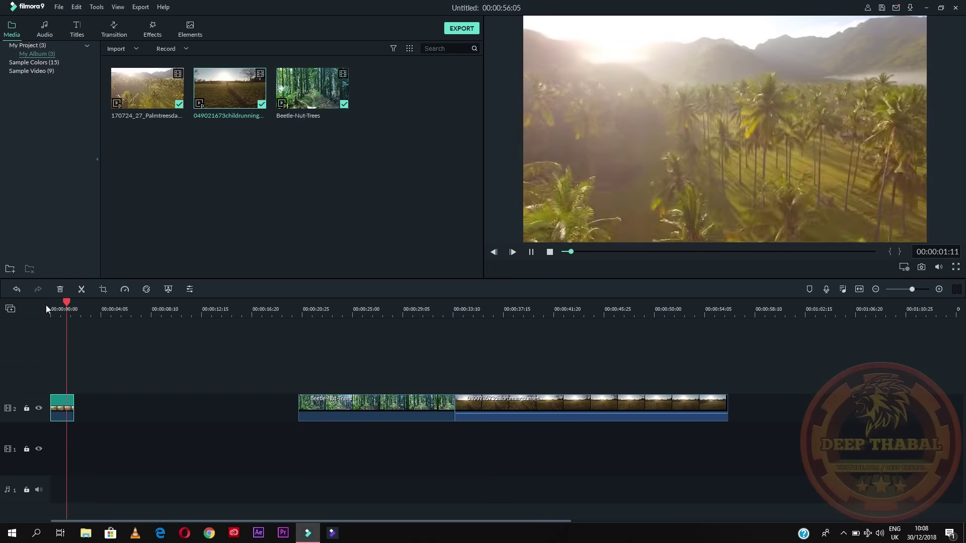
key(space)
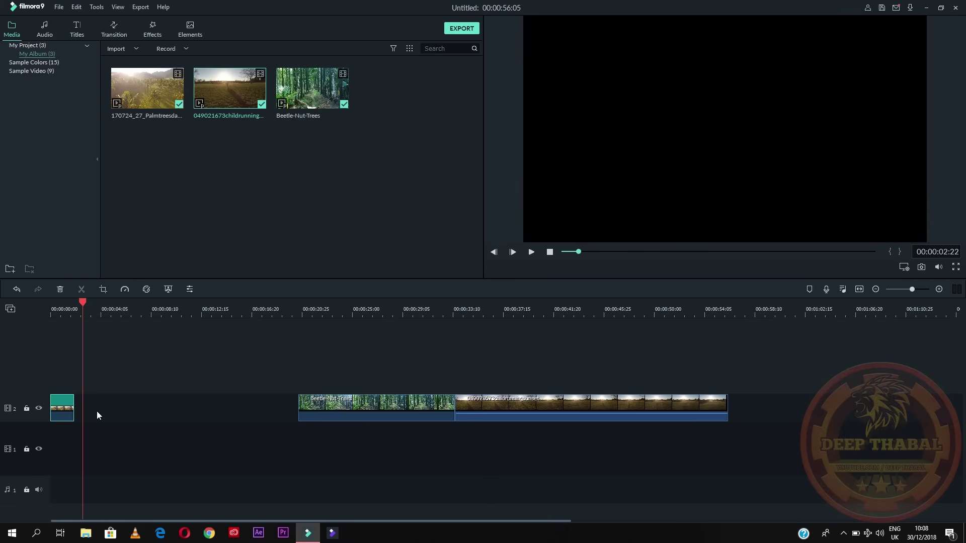
Step: Ripple-delete the empty gap between the palm trees clip and the Beetle-Nut-Trees clip
click(96, 411)
right_click(97, 412)
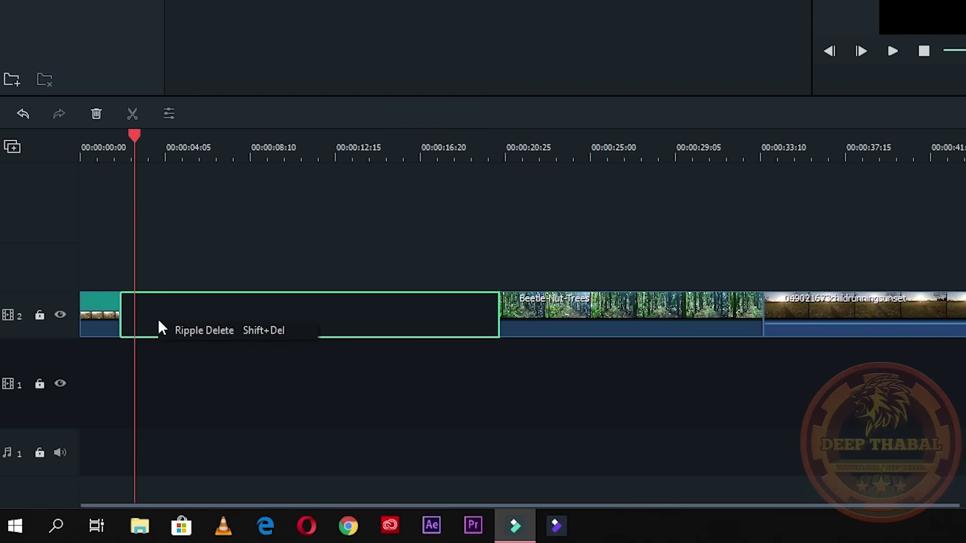
click(208, 331)
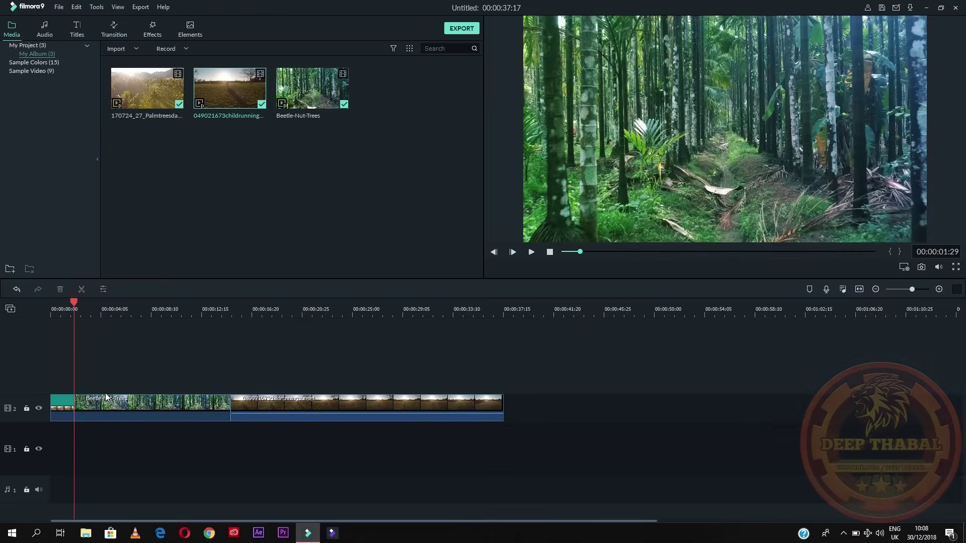
Step: Speed up the Beetle-Nut-Trees clip so it lasts about 2 seconds
click(115, 403)
right_click(115, 403)
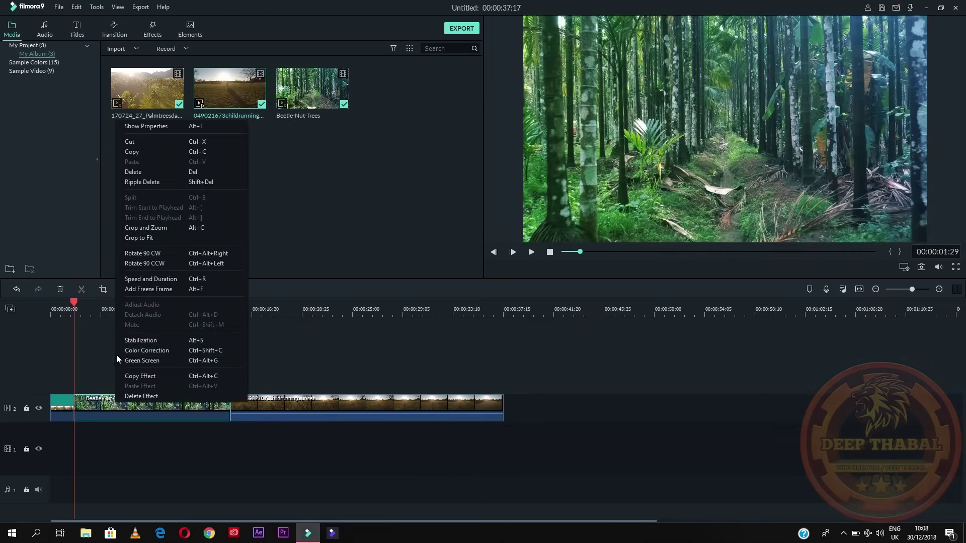
click(154, 278)
drag(485, 205, 487, 204)
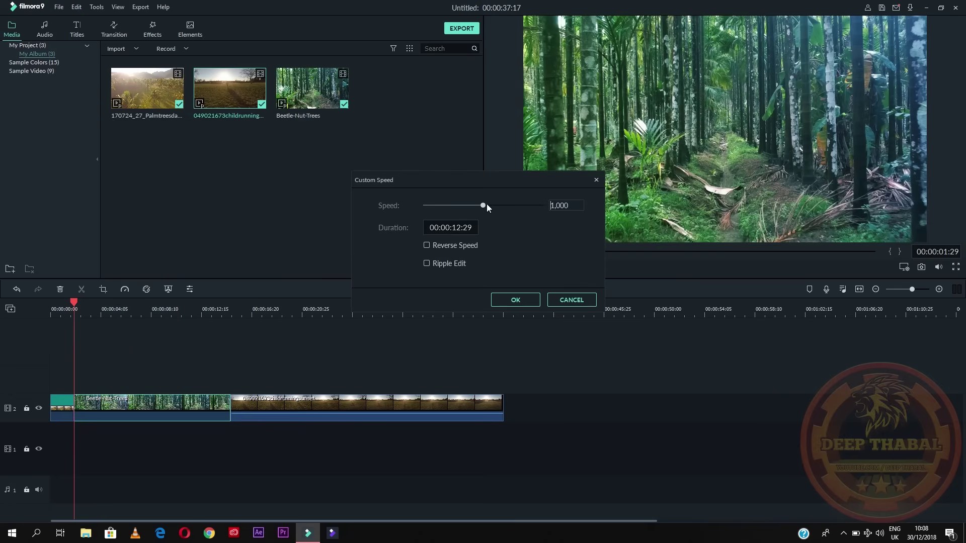
click(516, 301)
Step: Ripple-delete the empty gap between the Beetle-Nut-Trees clip and the child running clip
click(151, 406)
right_click(151, 406)
click(183, 412)
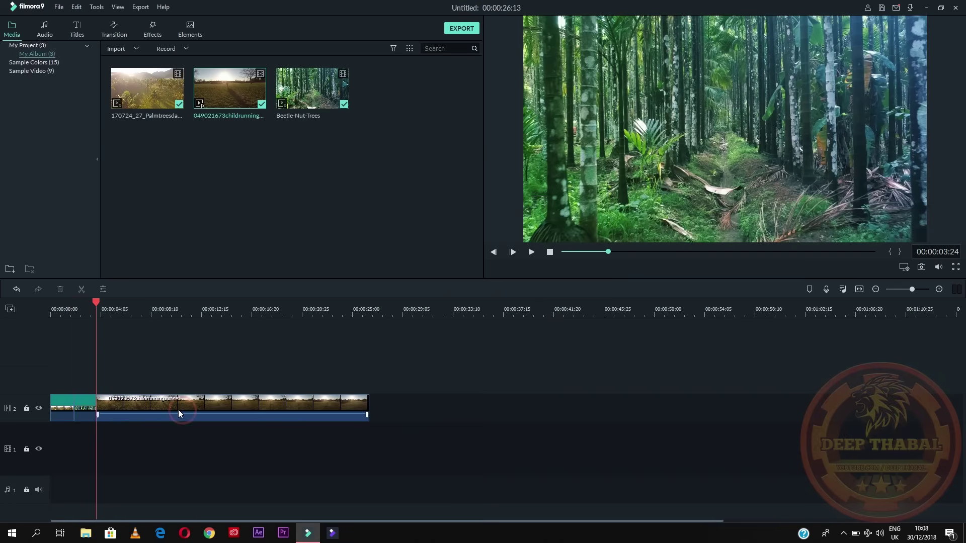
Step: Set the child running clip's speed to 7,035, giving it a duration of 00:00:03:06
click(163, 406)
right_click(163, 406)
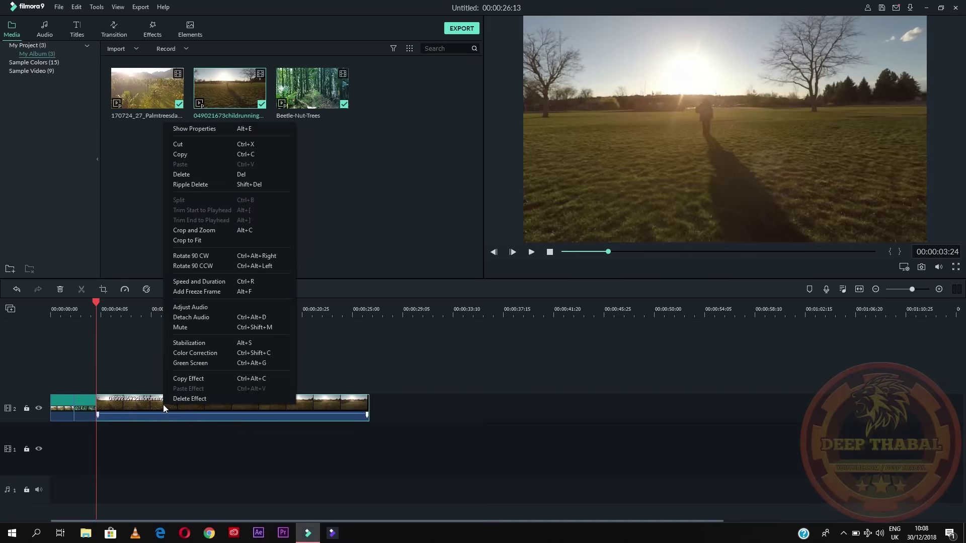
click(193, 283)
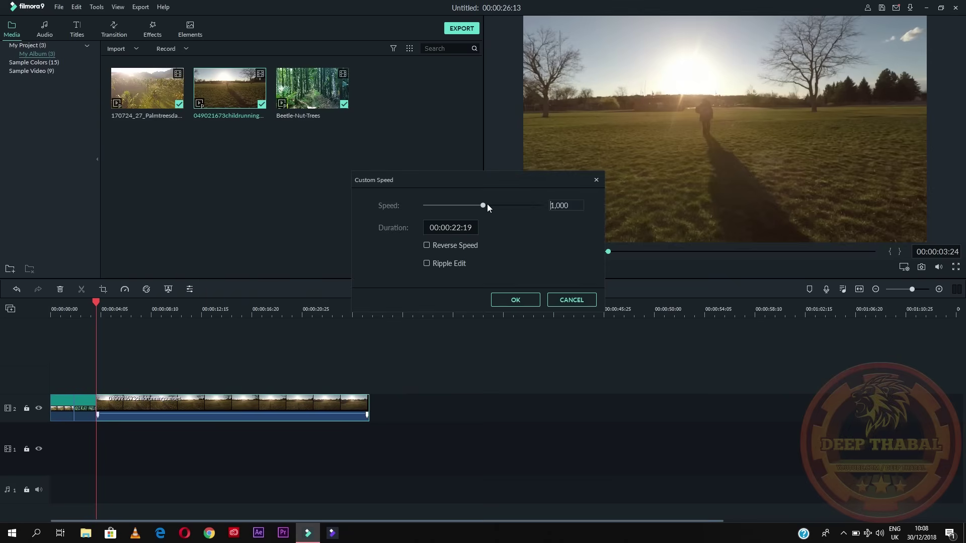
click(487, 205)
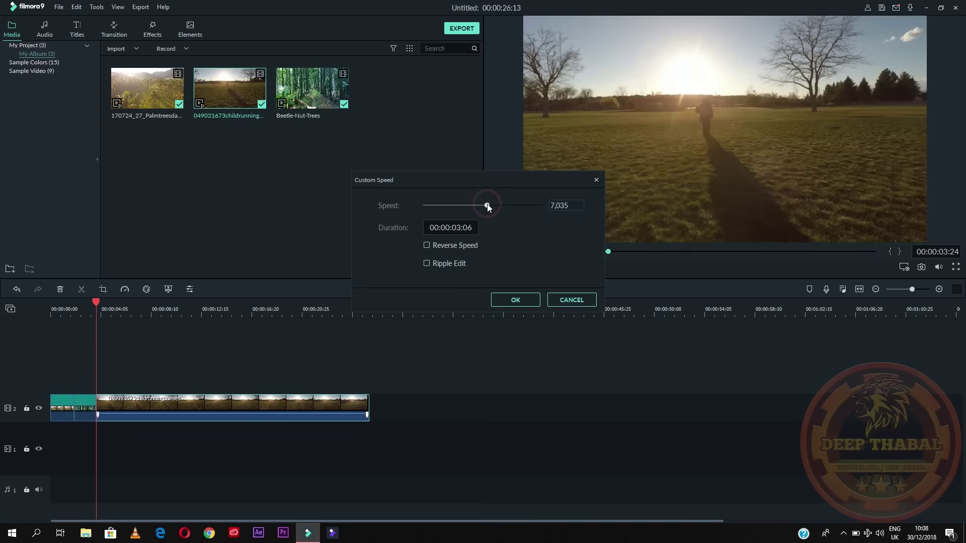
click(515, 299)
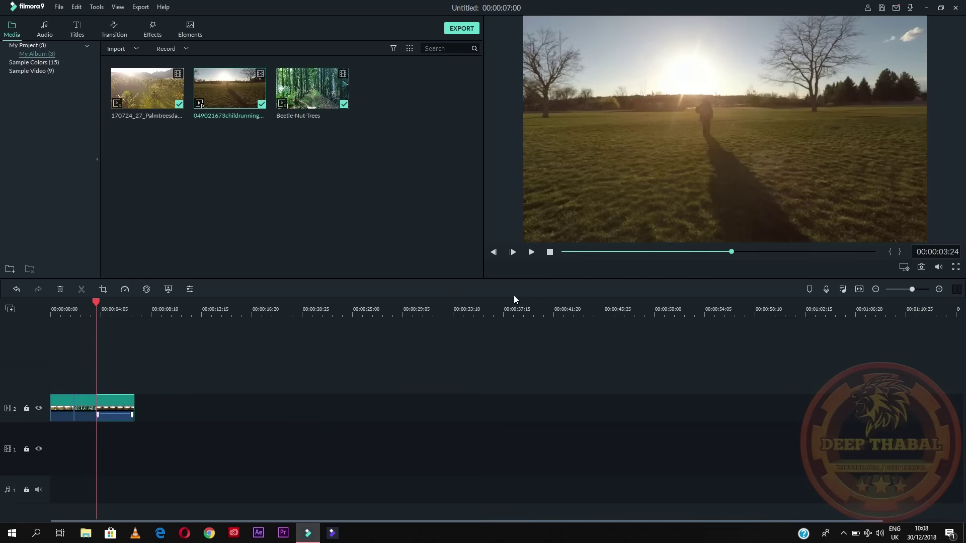
Step: Play the child running clip to its end and check frames across the three-clip sequence
key(space)
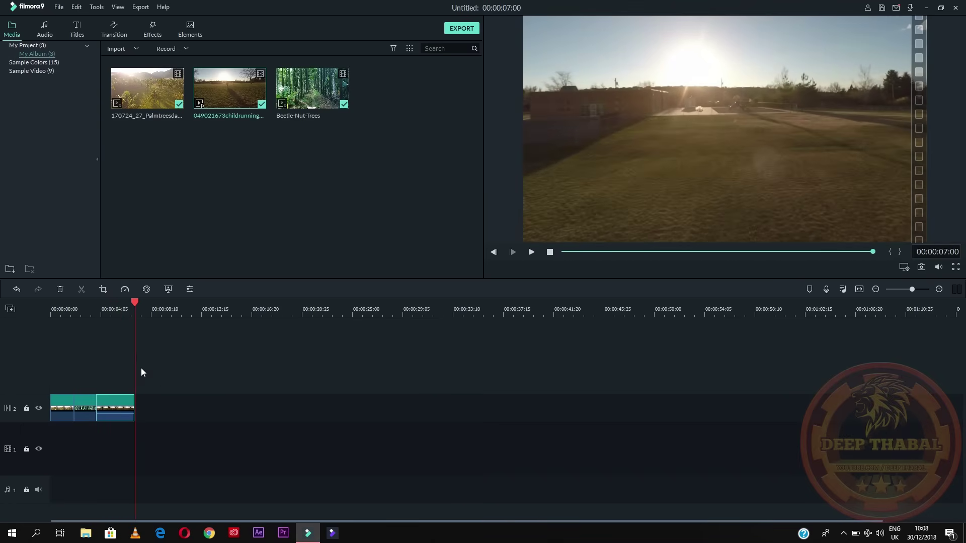
scroll(151, 312, up, 2)
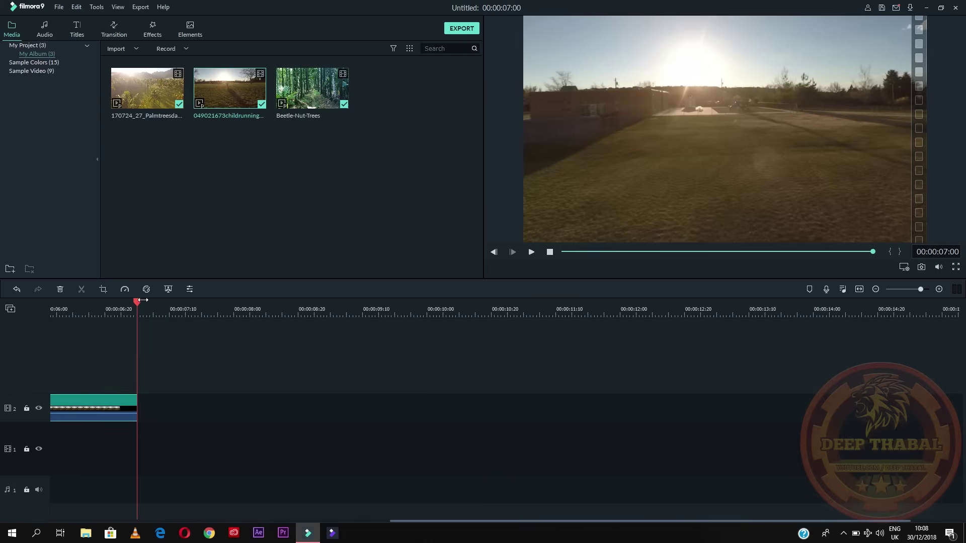
drag(138, 301, 51, 302)
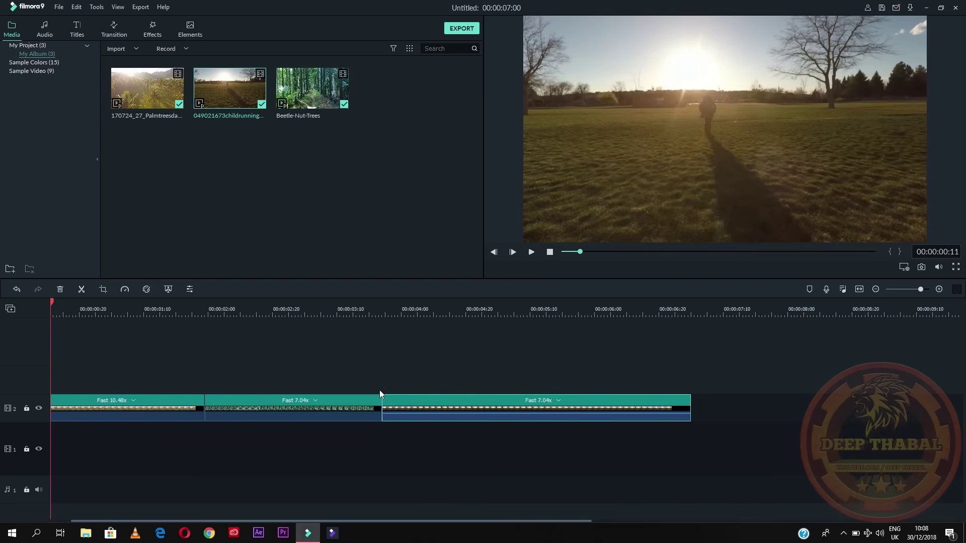
click(182, 308)
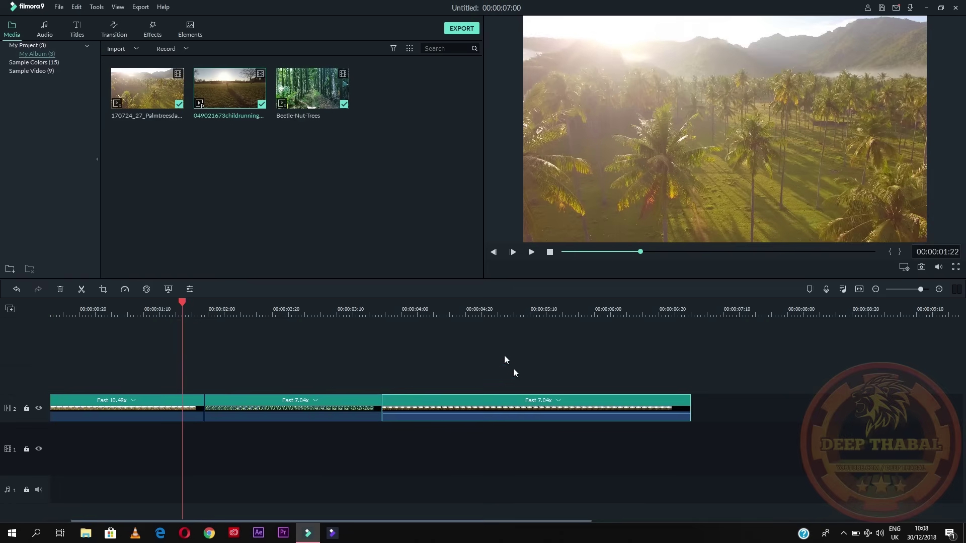
click(482, 311)
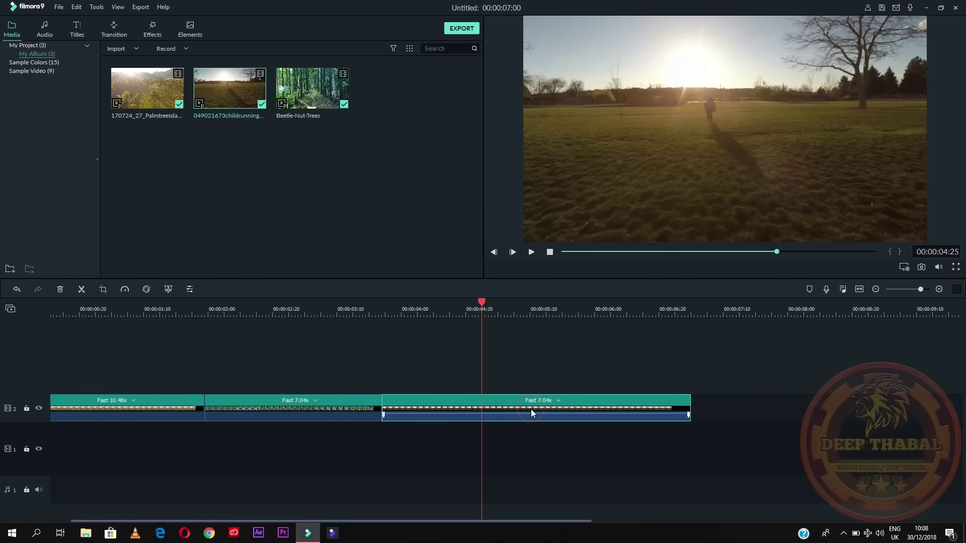
Step: Paste a copy of the child running clip at the end of the sequence and play across the join between the two
right_click(531, 412)
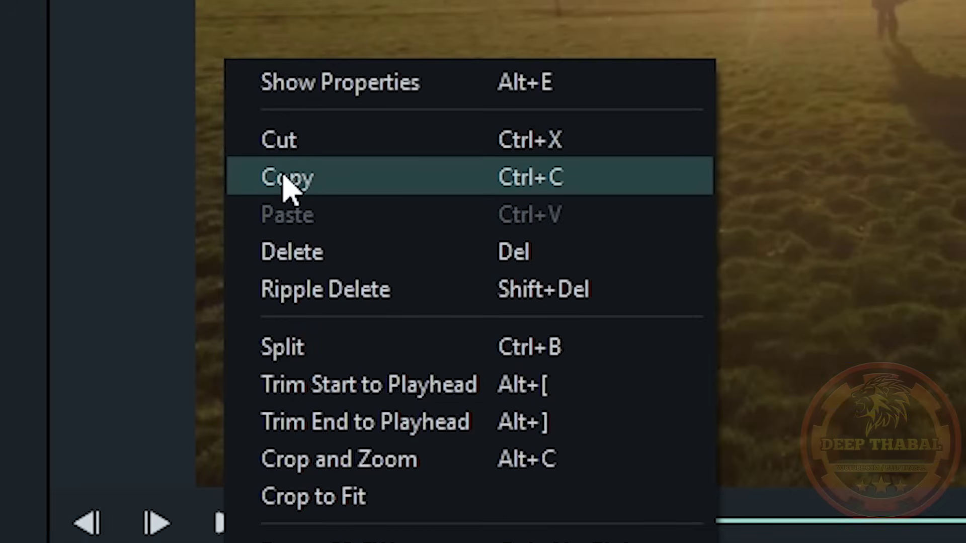
click(358, 128)
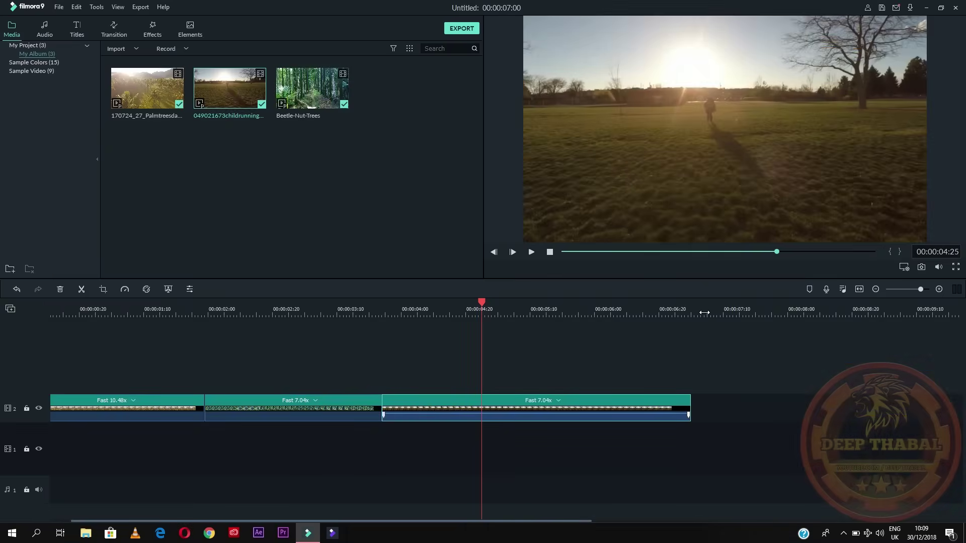
click(704, 400)
right_click(716, 407)
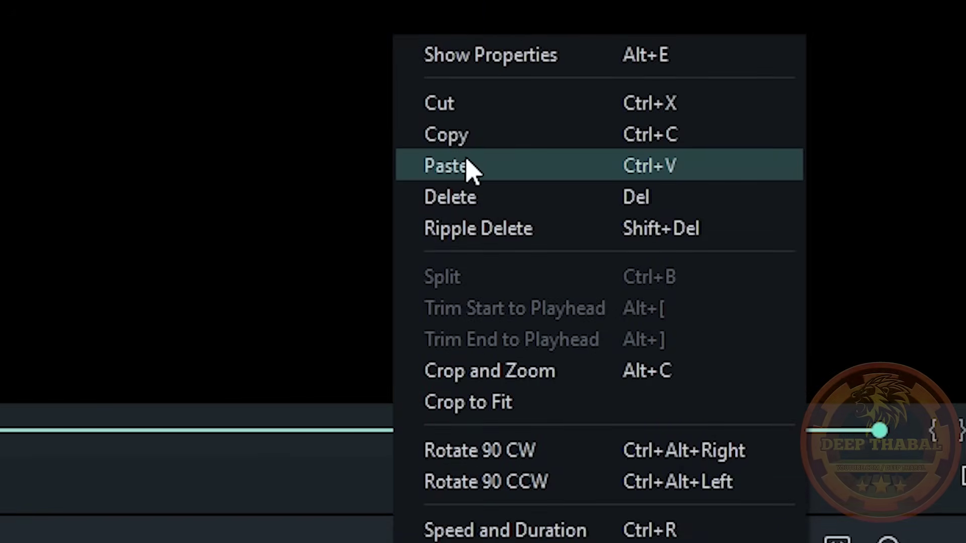
click(459, 158)
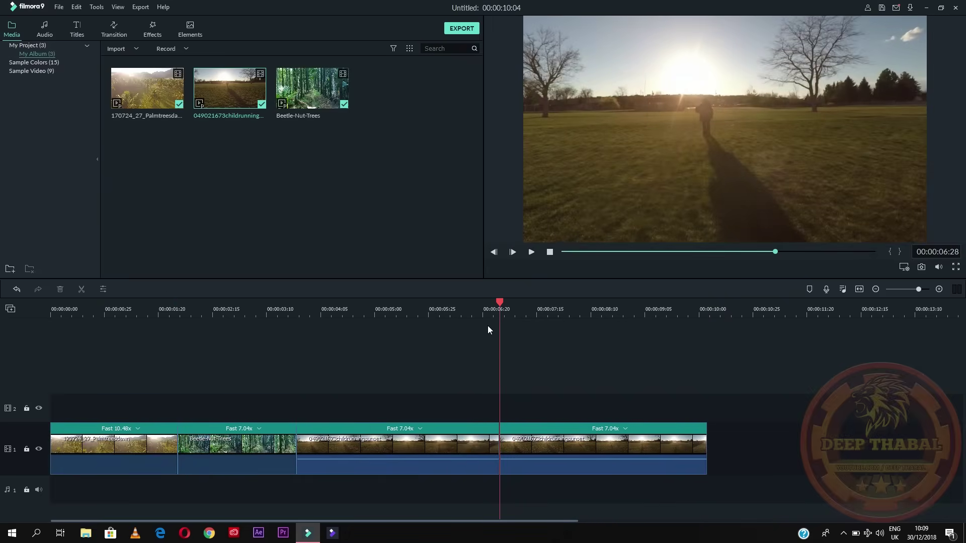
click(484, 313)
key(space)
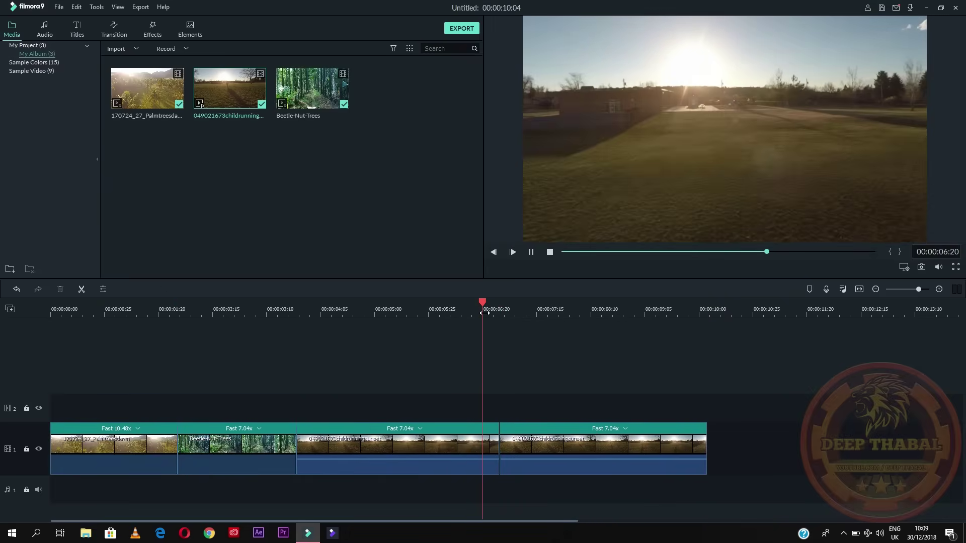
key(space)
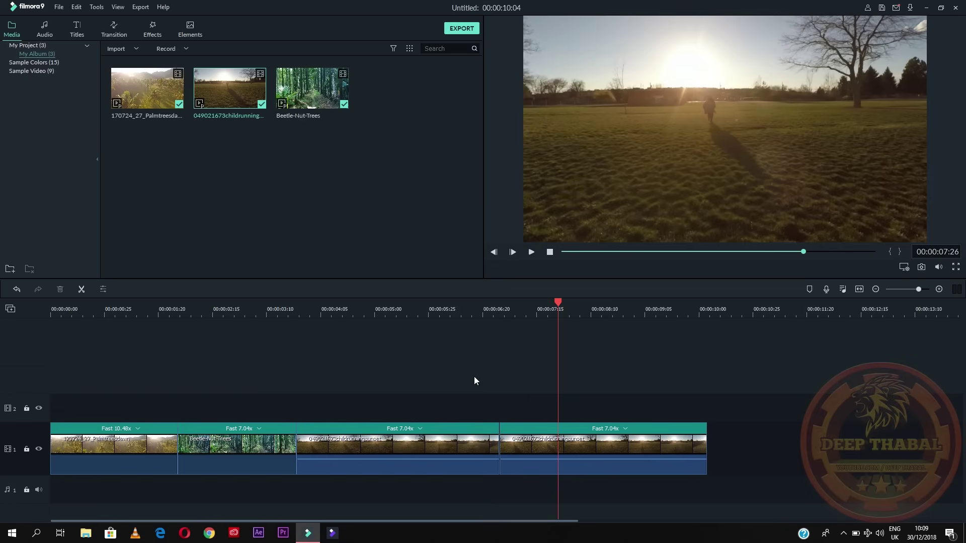
Step: Copy the Beetle-Nut-Trees clip and paste it past the last clip, at 00:00:10:14
click(234, 447)
right_click(233, 447)
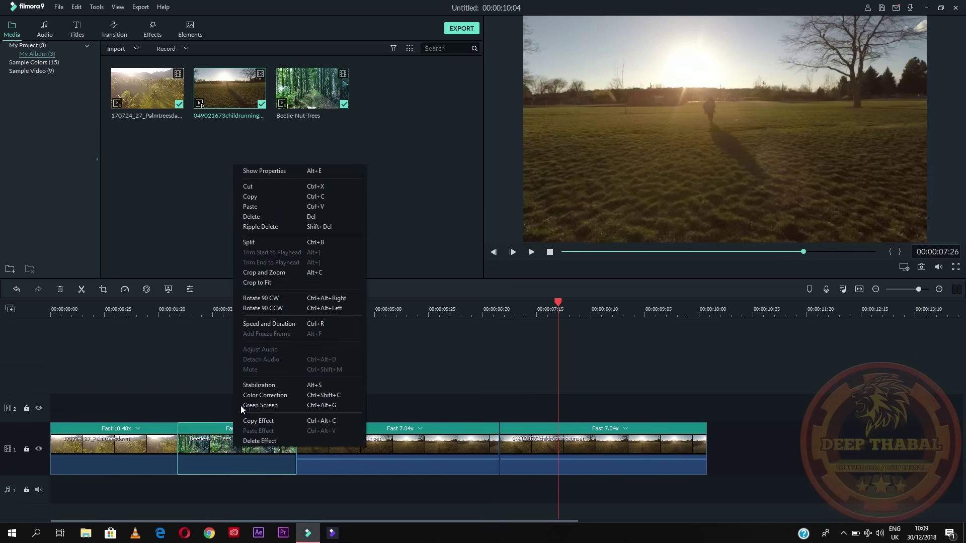
click(255, 200)
click(730, 313)
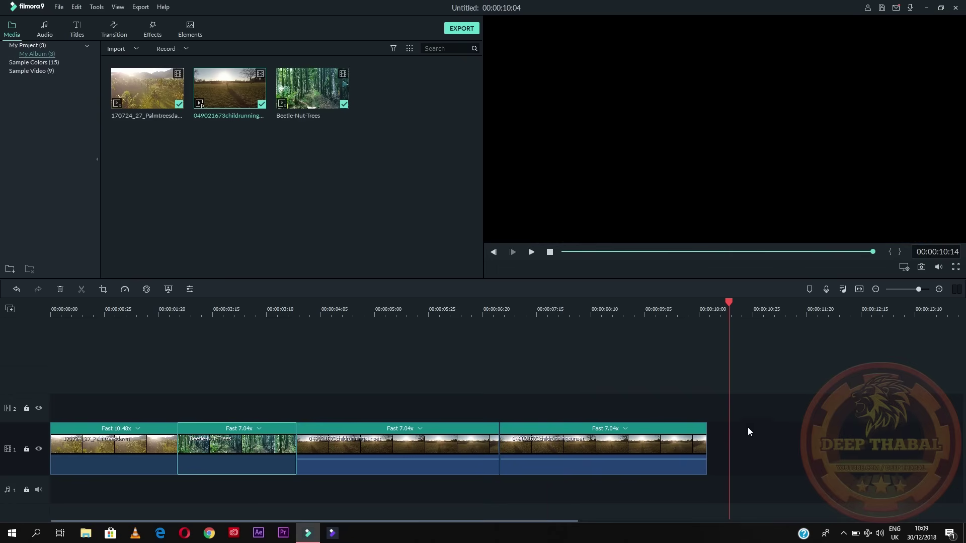
right_click(741, 454)
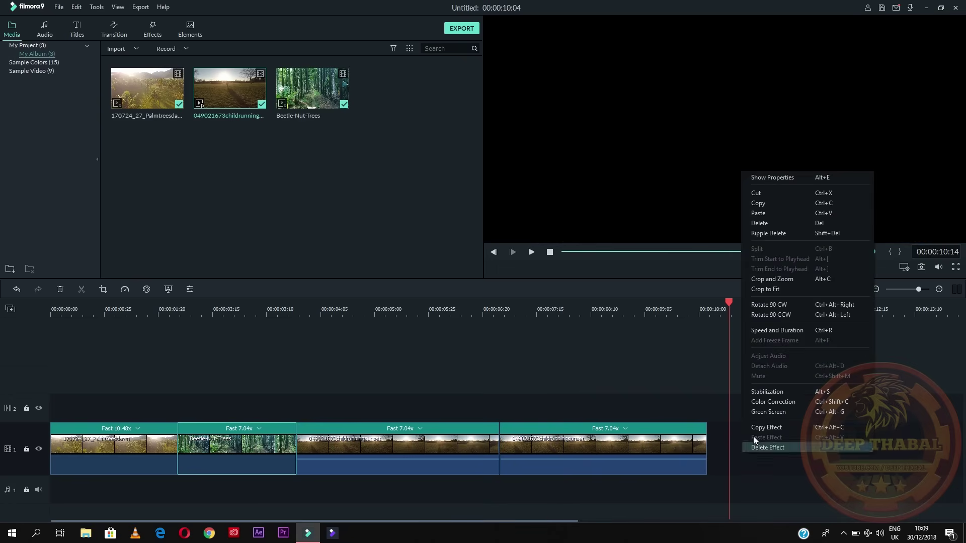
click(764, 212)
Step: Copy the first palm trees clip and paste it directly after the duplicated Beetle-Nut-Trees clip
click(141, 447)
right_click(140, 446)
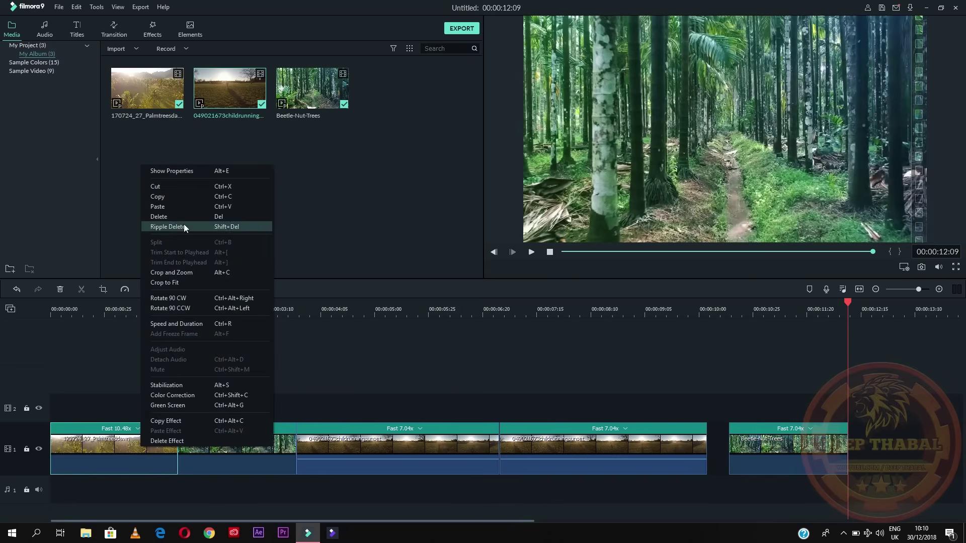
click(168, 198)
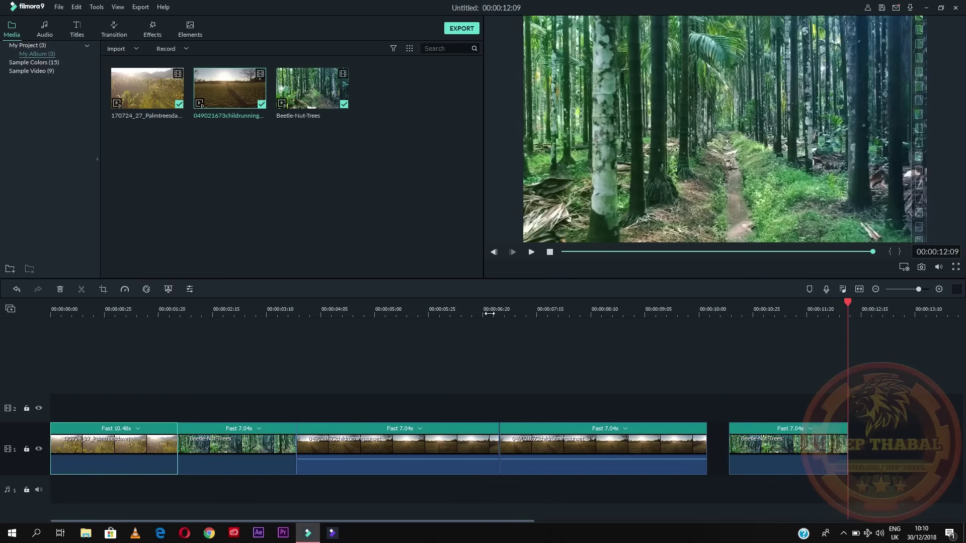
right_click(875, 449)
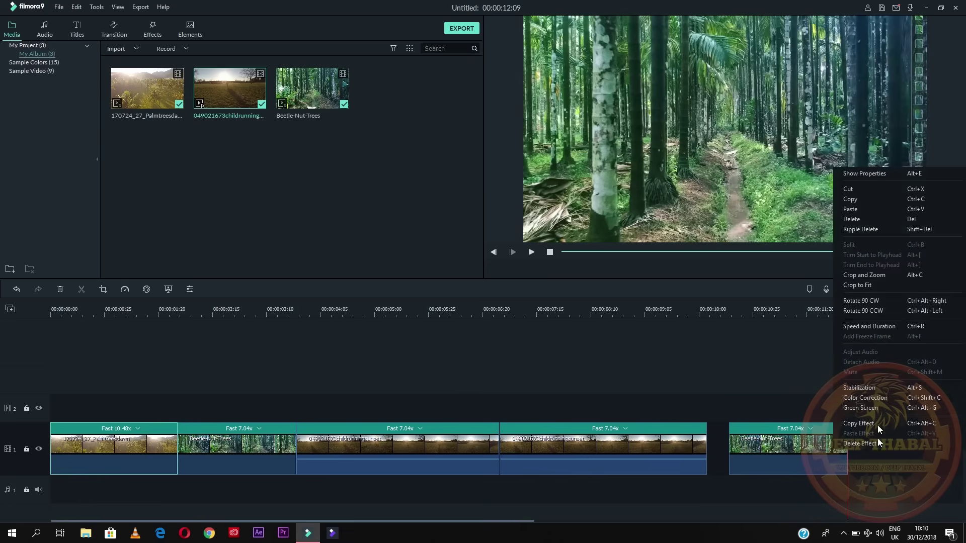
click(852, 208)
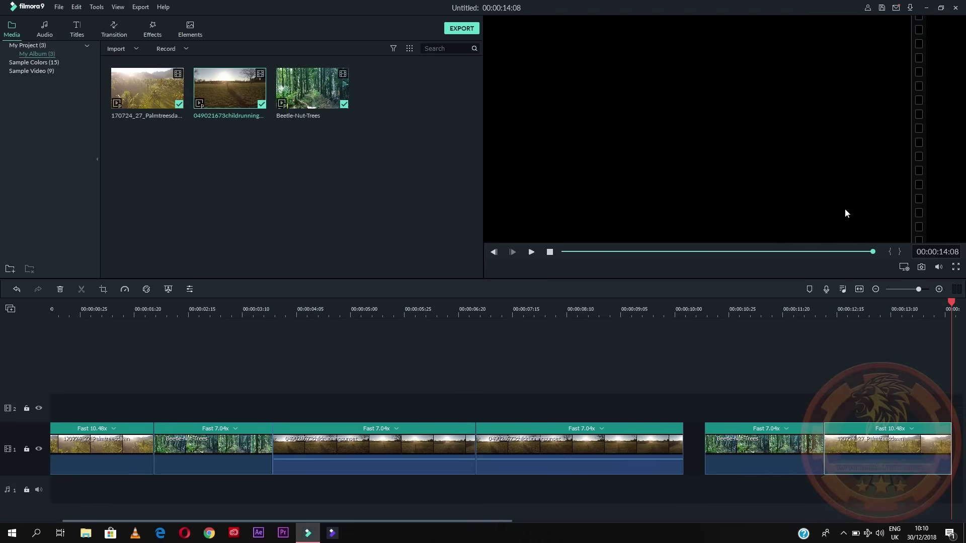
Step: Ripple-delete the empty gap between the second child running clip and the duplicated Beetle-Nut-Trees clip
right_click(690, 455)
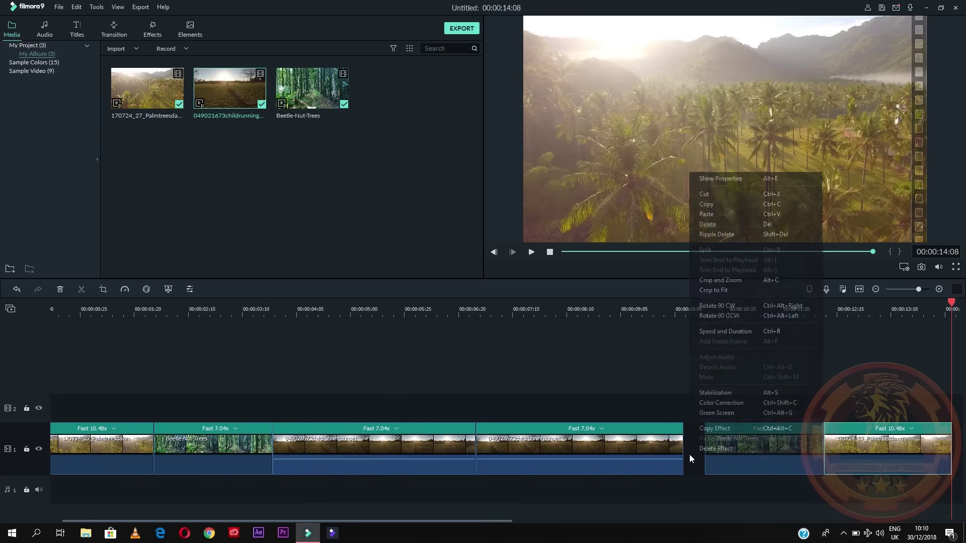
click(709, 234)
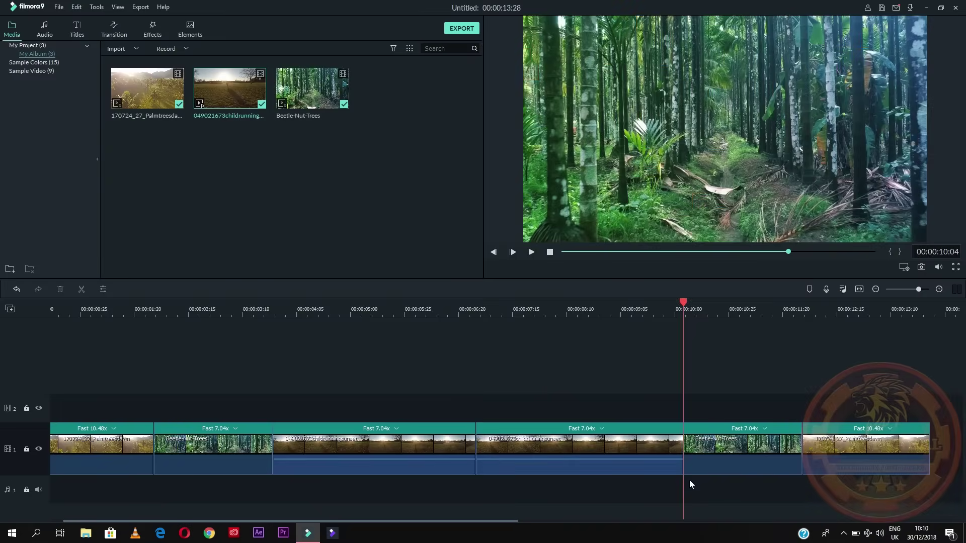
drag(551, 309, 417, 333)
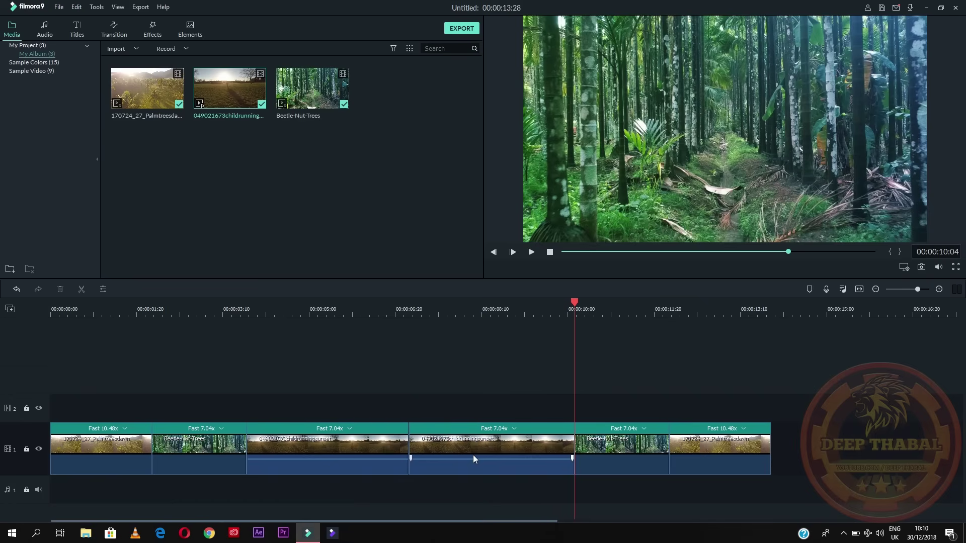
Step: Turn on Reverse Speed for the second child running clip, keeping its speed at 7,035
right_click(494, 448)
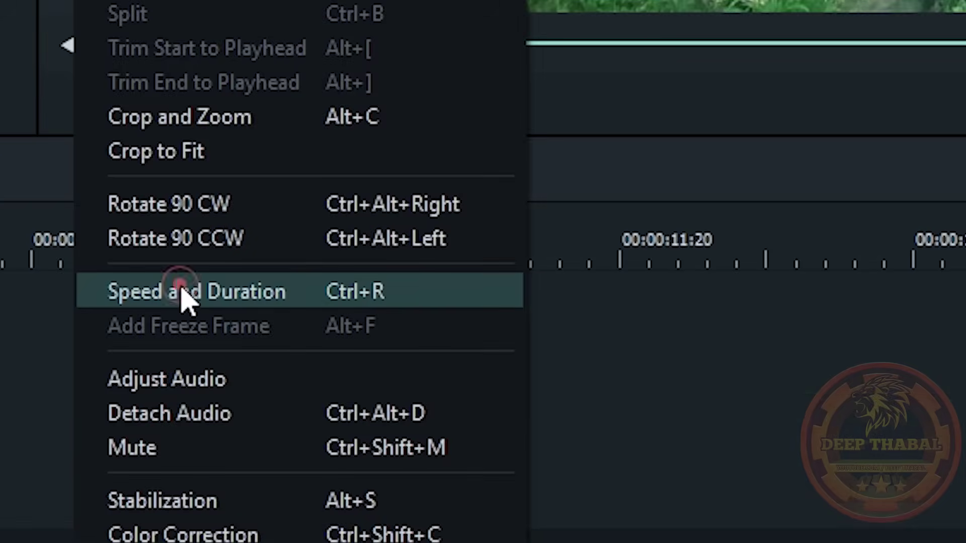
click(182, 291)
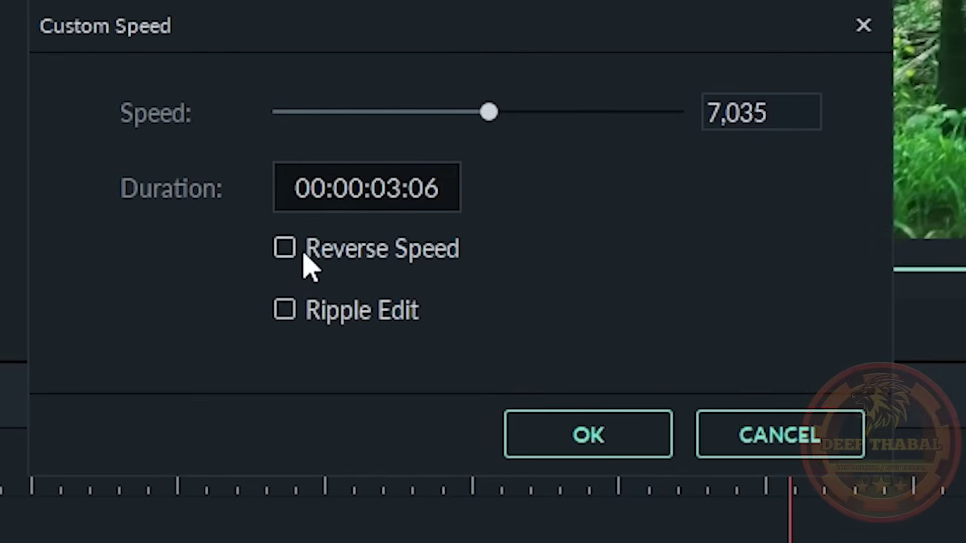
click(292, 247)
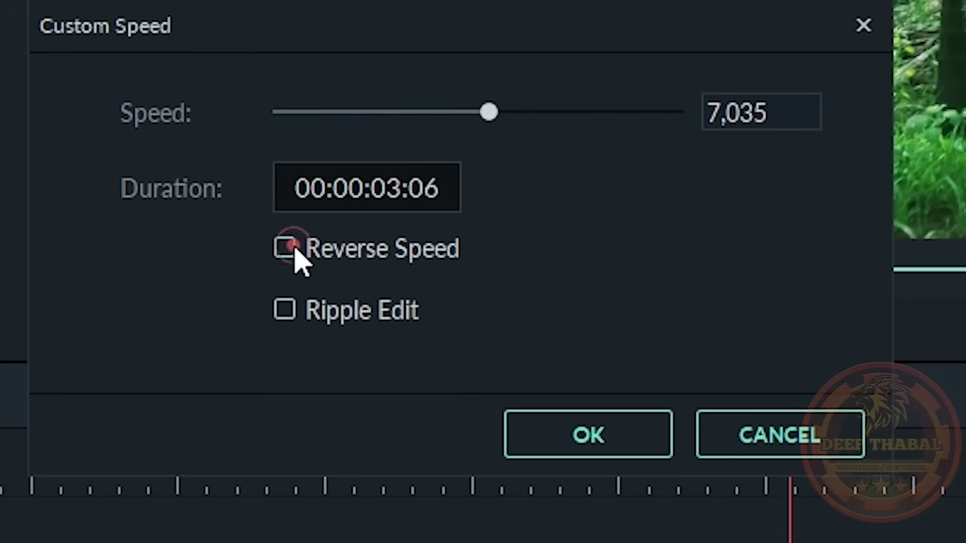
click(564, 439)
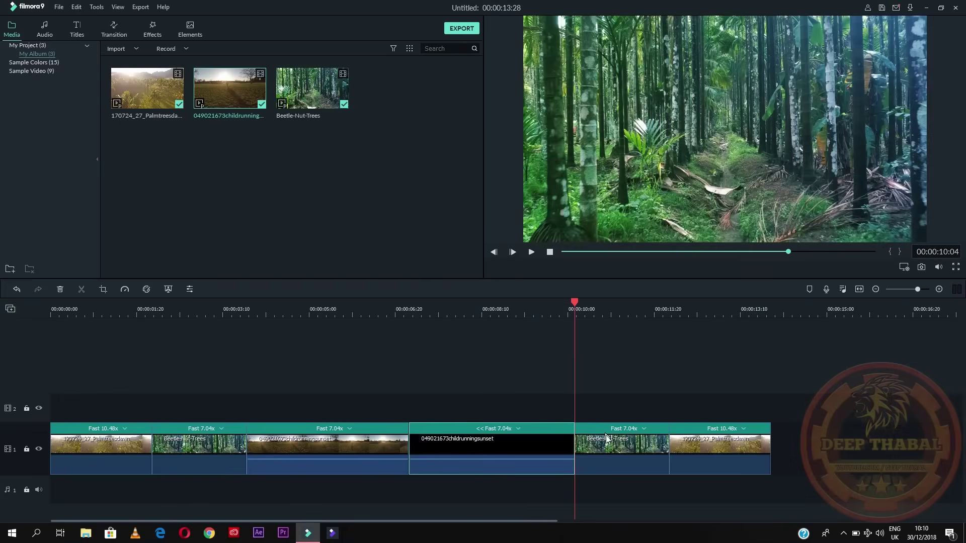
Step: Apply Reverse Speed to the duplicated Beetle-Nut-Trees clip
right_click(610, 451)
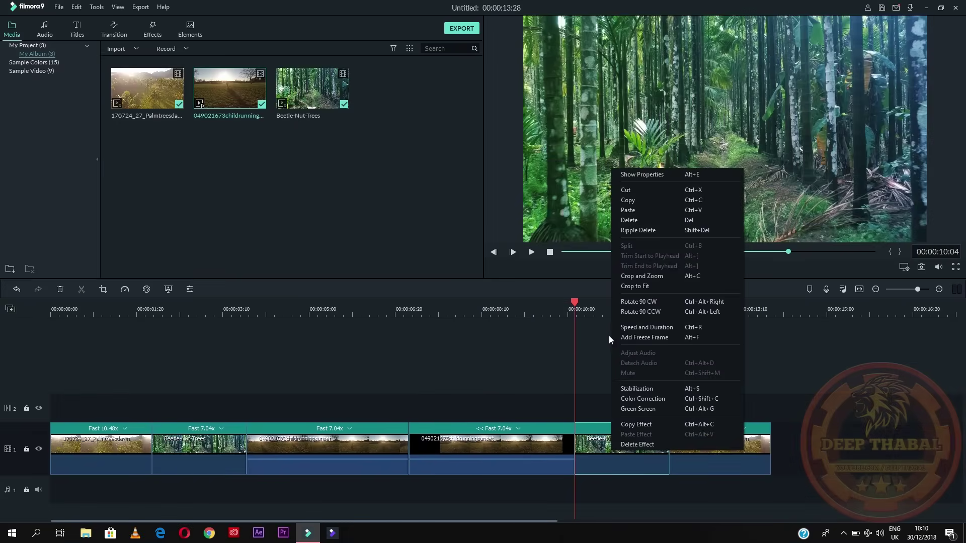
click(637, 330)
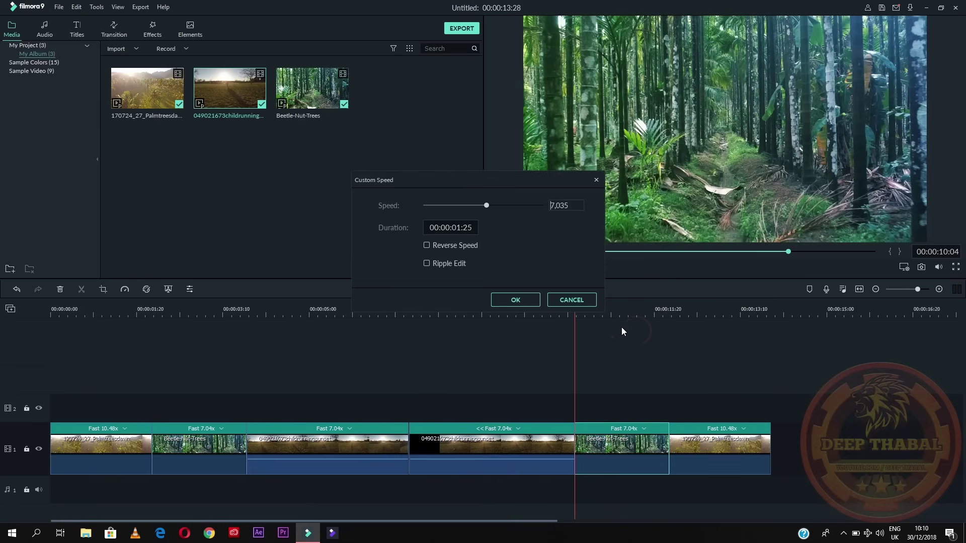
click(427, 246)
click(515, 299)
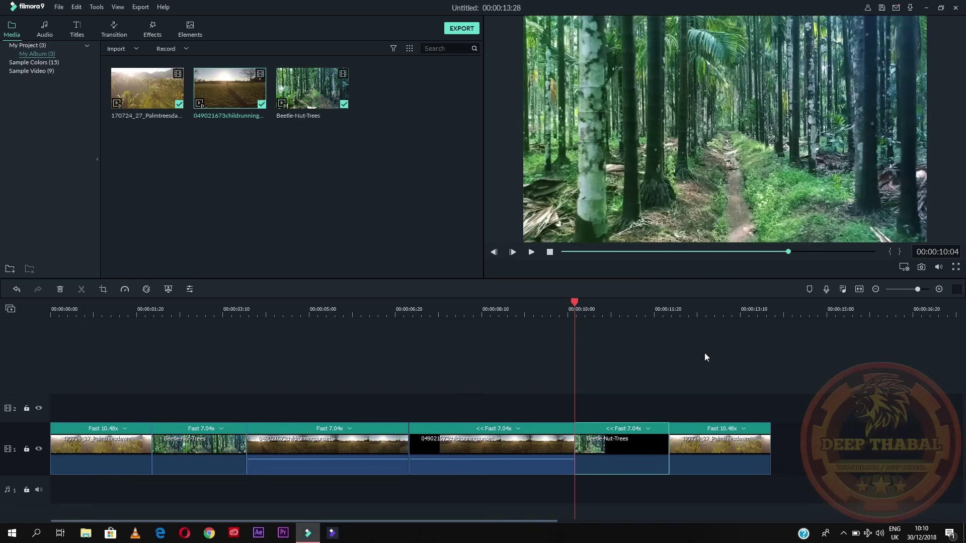
Step: Apply Reverse Speed to the duplicated palm trees clip at the end of the sequence
right_click(692, 441)
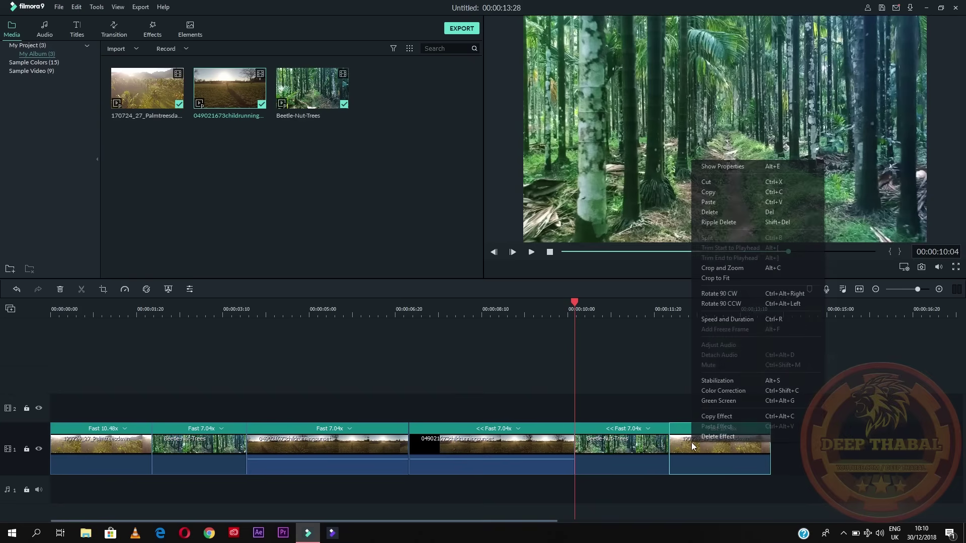
click(718, 318)
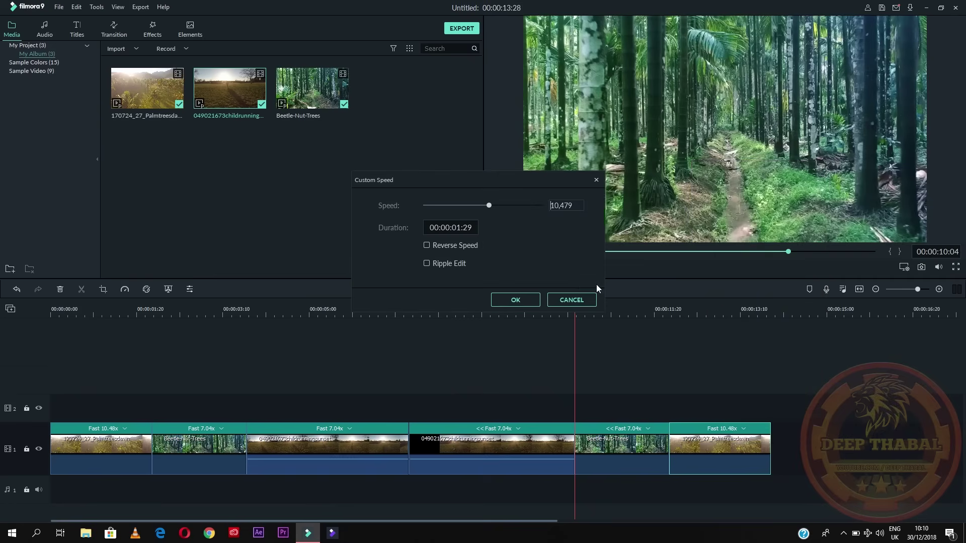
click(427, 246)
click(519, 299)
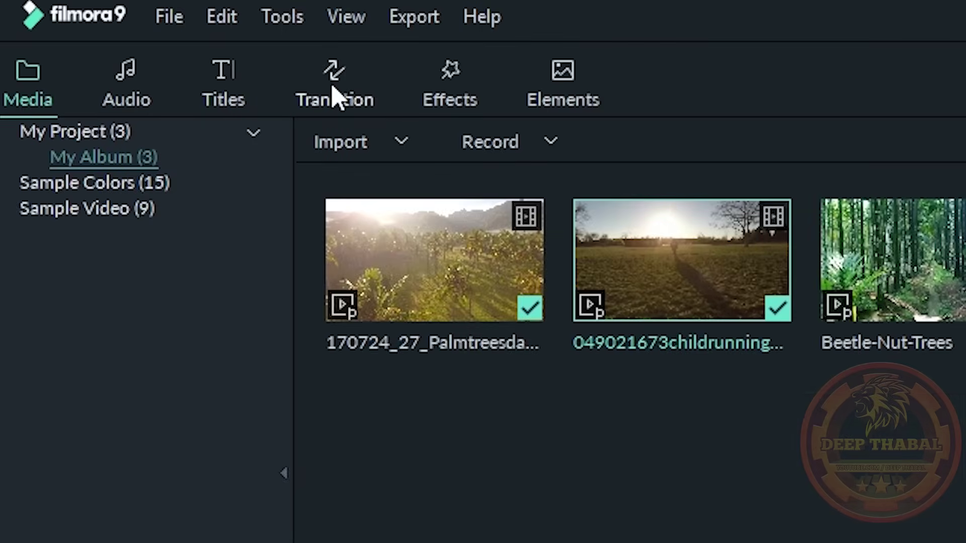
Step: Search the transition library for "zoom"
click(114, 31)
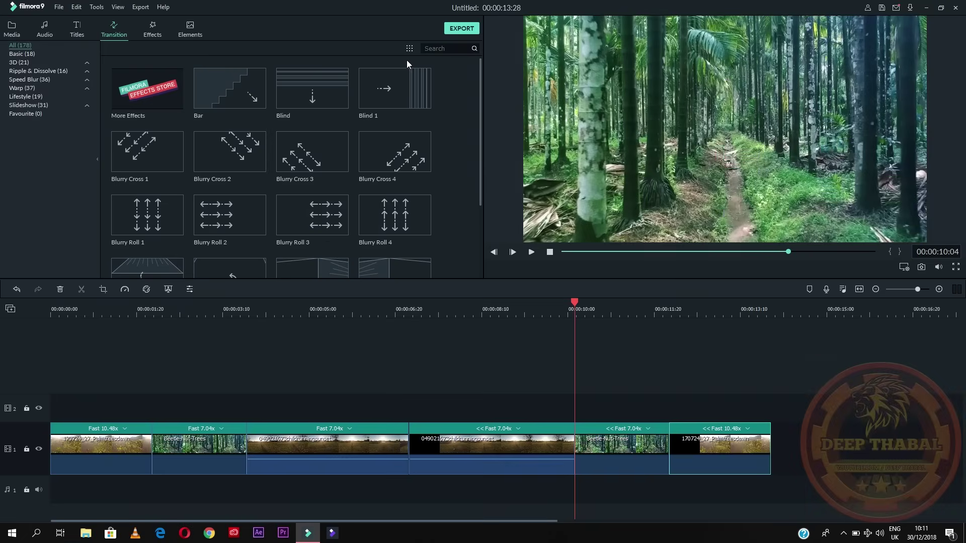
click(434, 49)
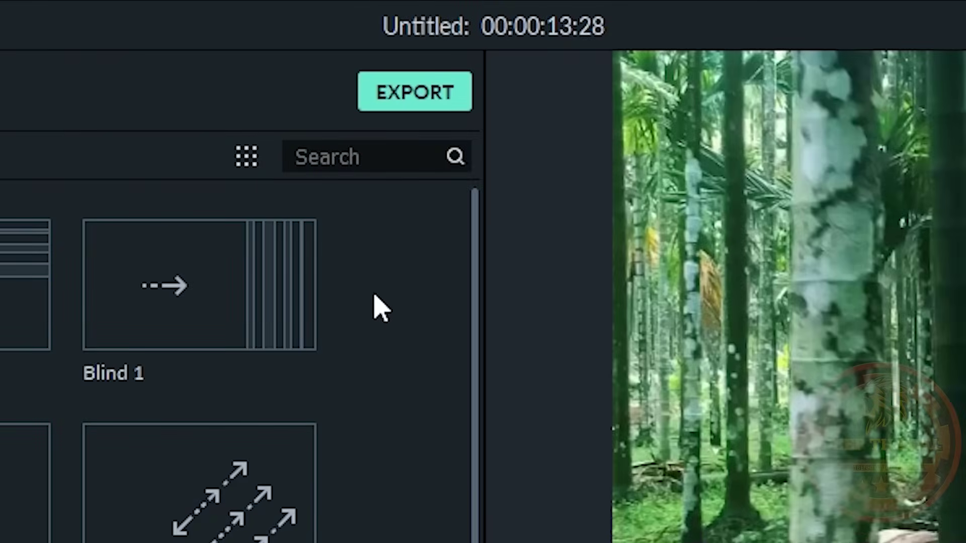
text(z)
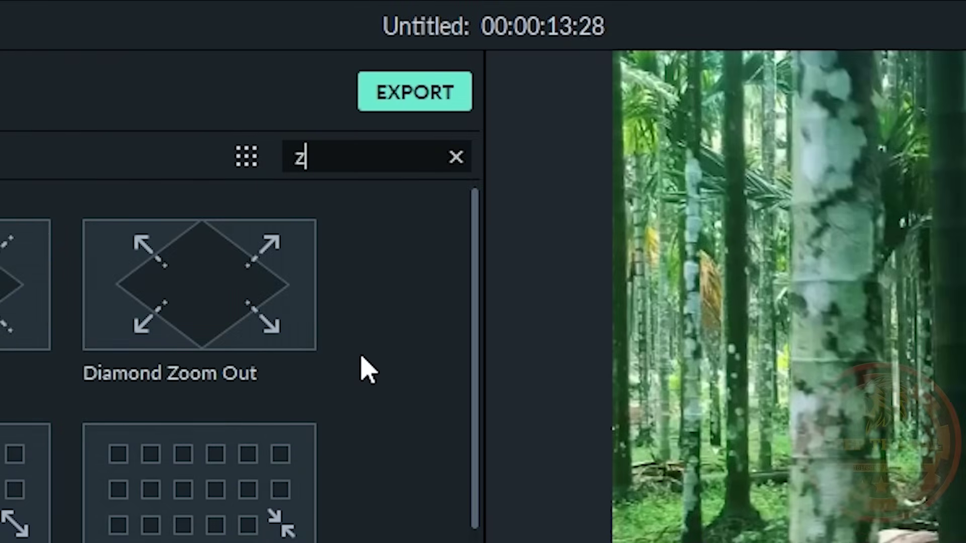
text(oom)
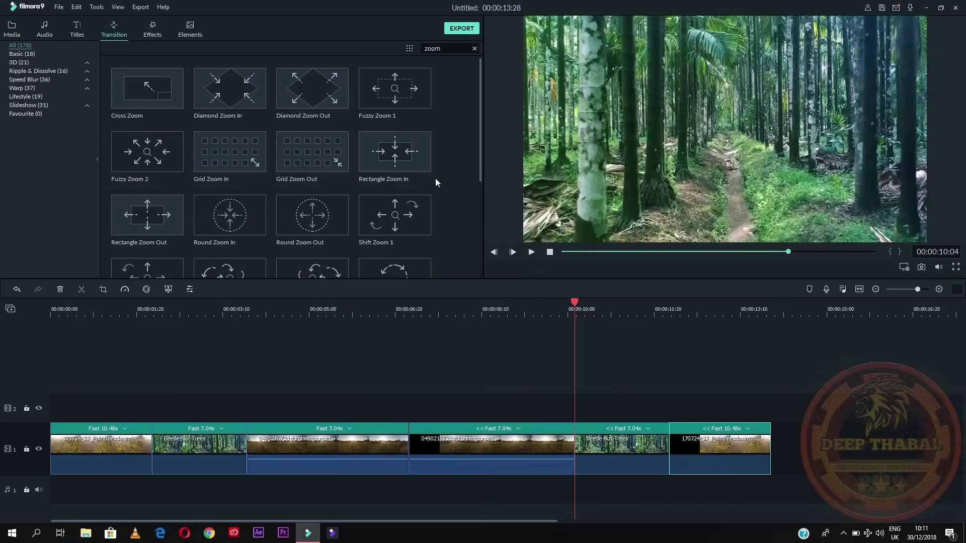
Step: Place the Warp Zoom 3 transition on the first two cuts between the forward-playing clips
scroll(434, 180, down, 3)
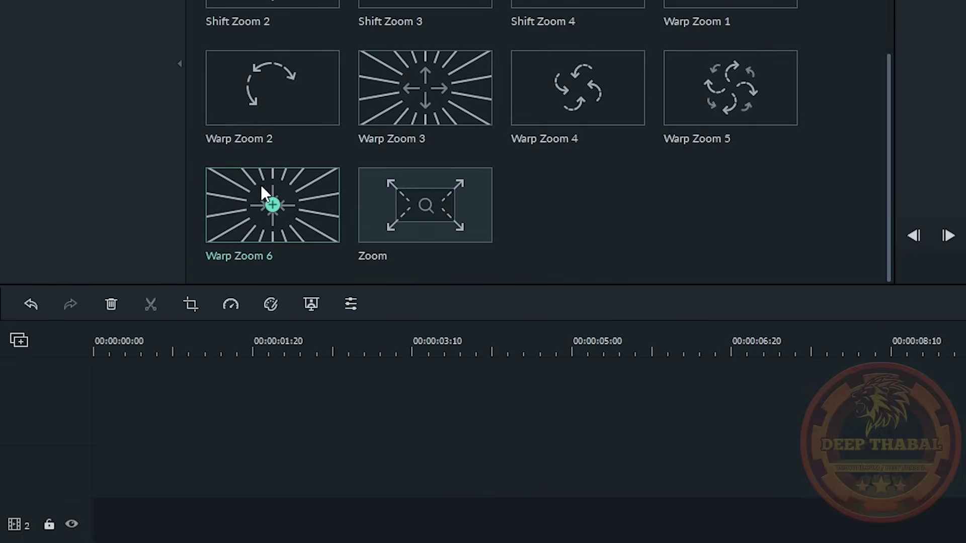
drag(406, 106, 150, 424)
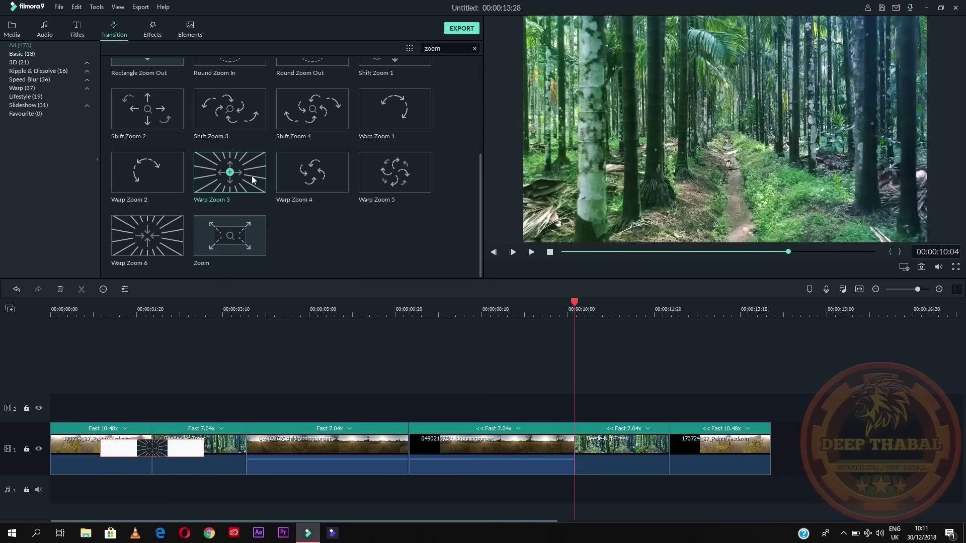
drag(251, 263, 232, 394)
Step: Place the Warp Zoom 6 transition on the remaining three cuts, from the middle of the sequence through the reversed clips
click(158, 247)
drag(158, 244, 385, 416)
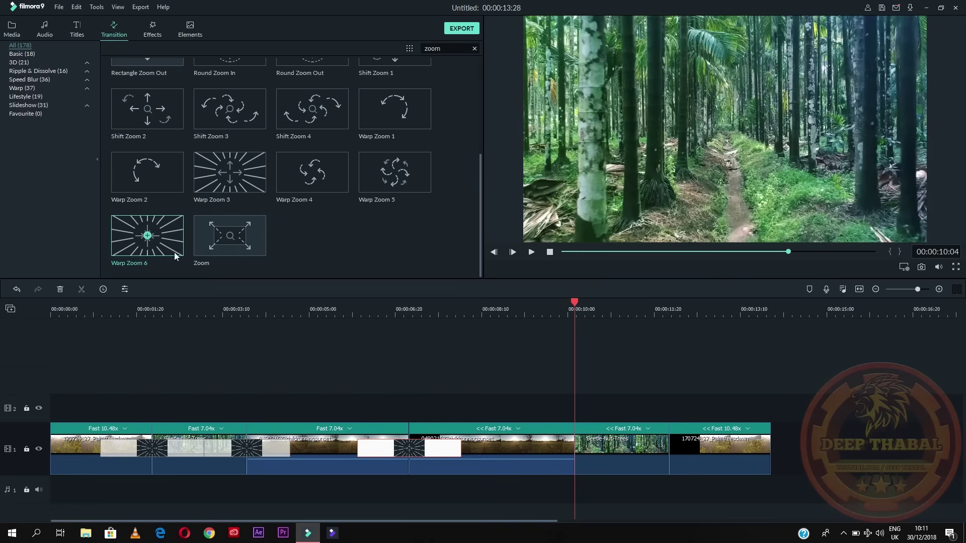
drag(291, 326, 552, 431)
drag(159, 245, 661, 448)
Step: Set the first transition's duration to 00:00:00:28, keeping the Overlap mode
mouse_move(56, 314)
mouse_down()
mouse_move(113, 317)
mouse_move(63, 323)
mouse_up()
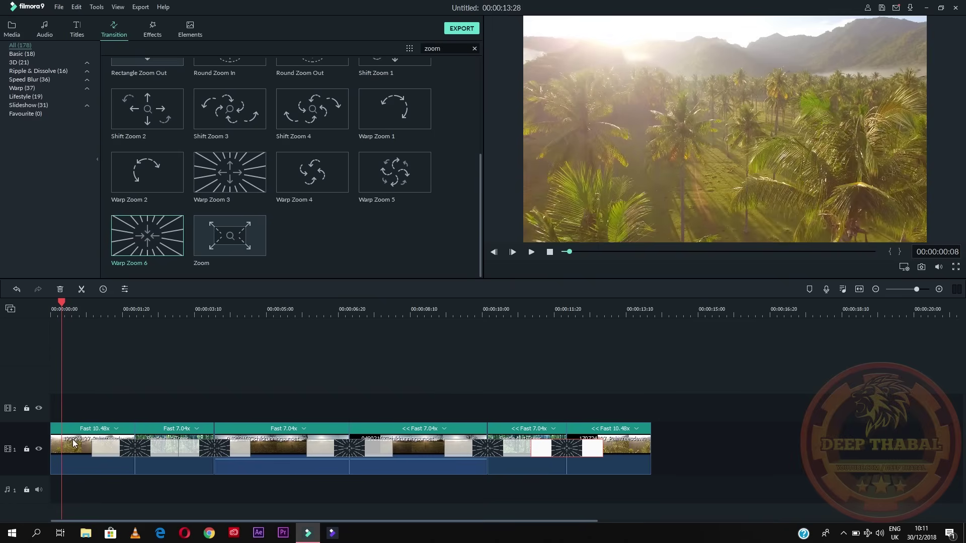
double_click(141, 448)
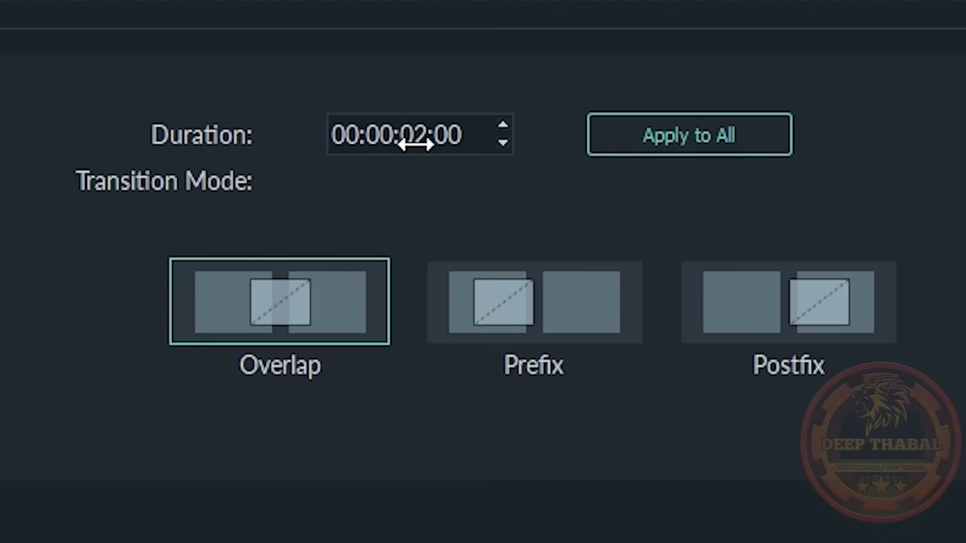
drag(416, 144, 402, 143)
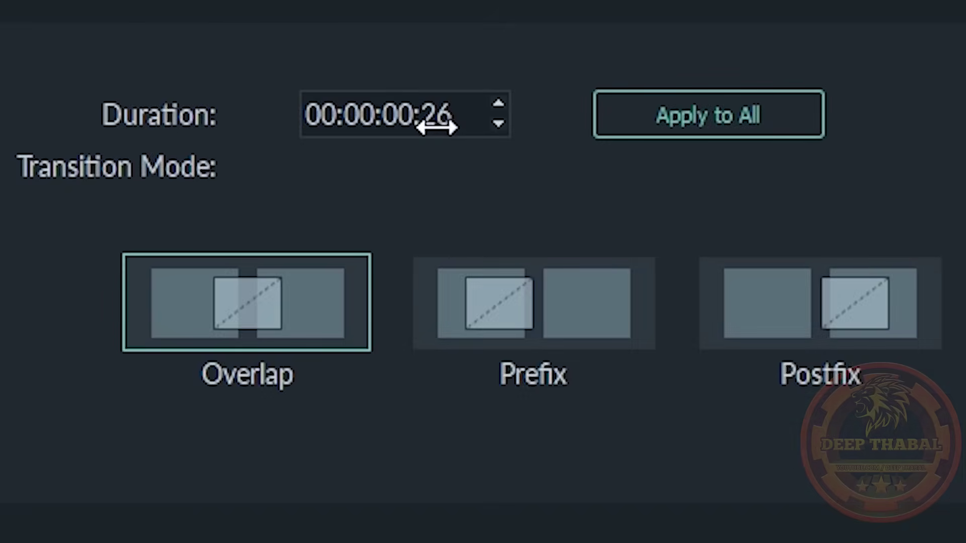
click(199, 76)
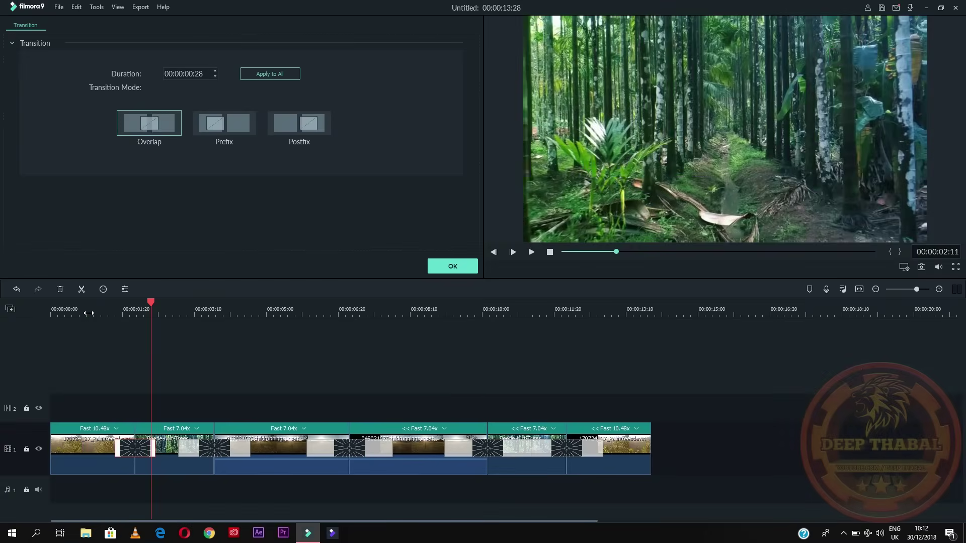
Step: Play back the first transition from shortly before the cut to check its timing
click(88, 313)
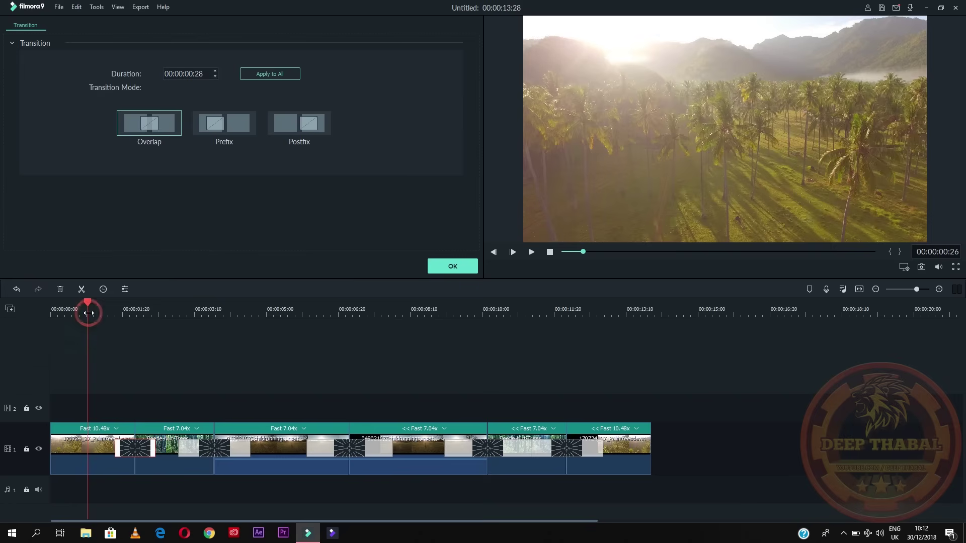
click(90, 313)
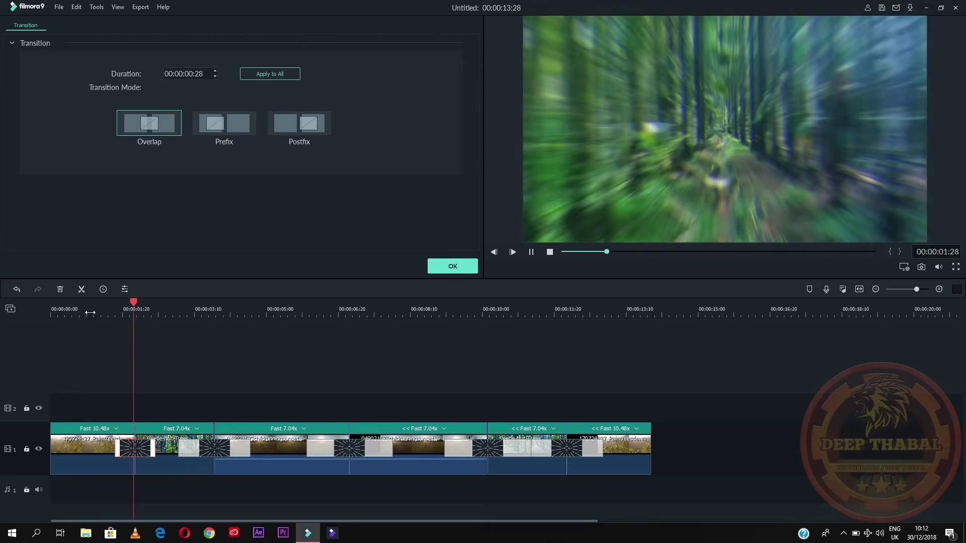
click(90, 313)
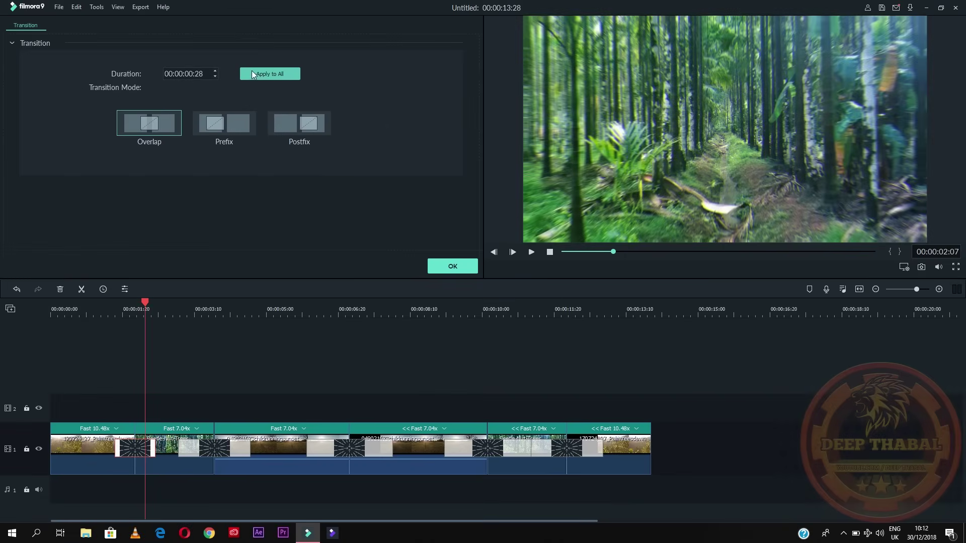
Step: Apply the 00:00:00:28 duration to all transitions and play the sequence
click(264, 74)
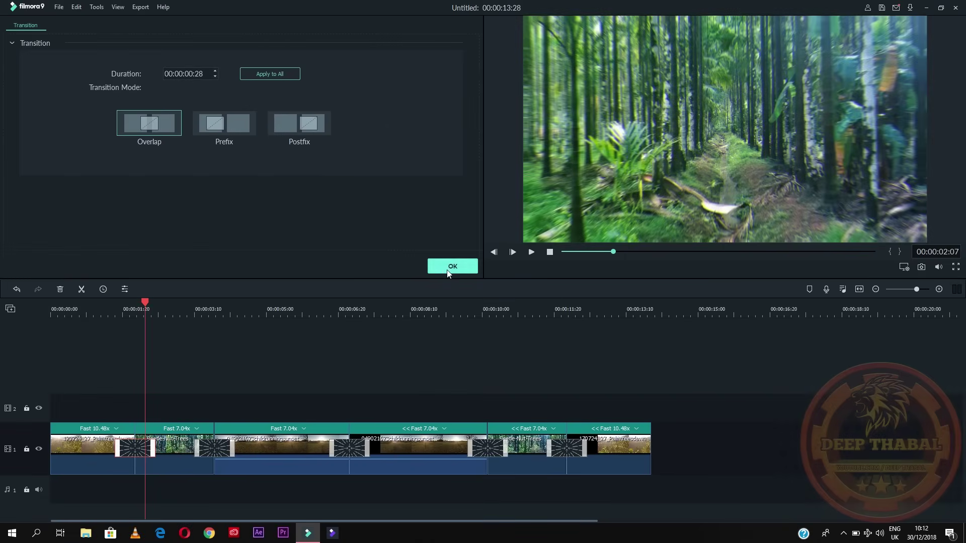
click(448, 268)
key(space)
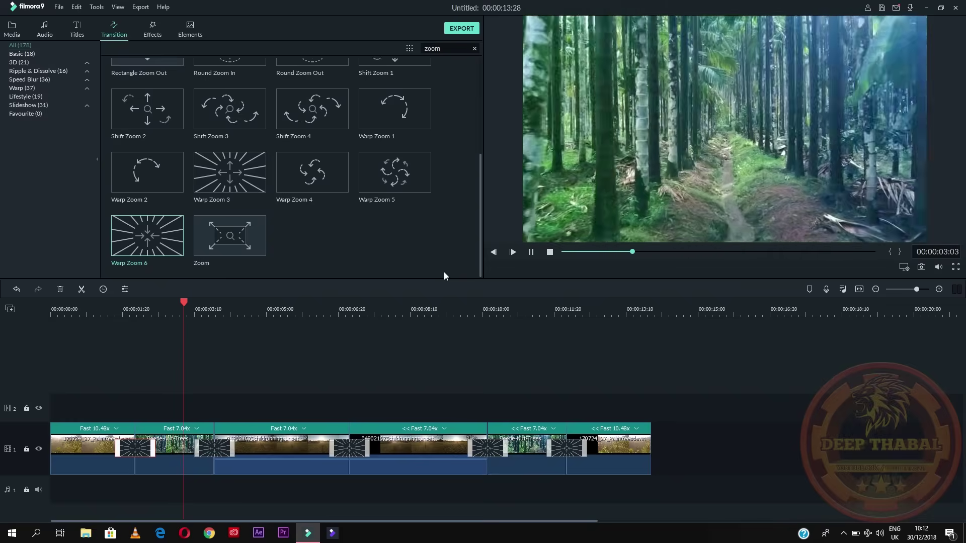